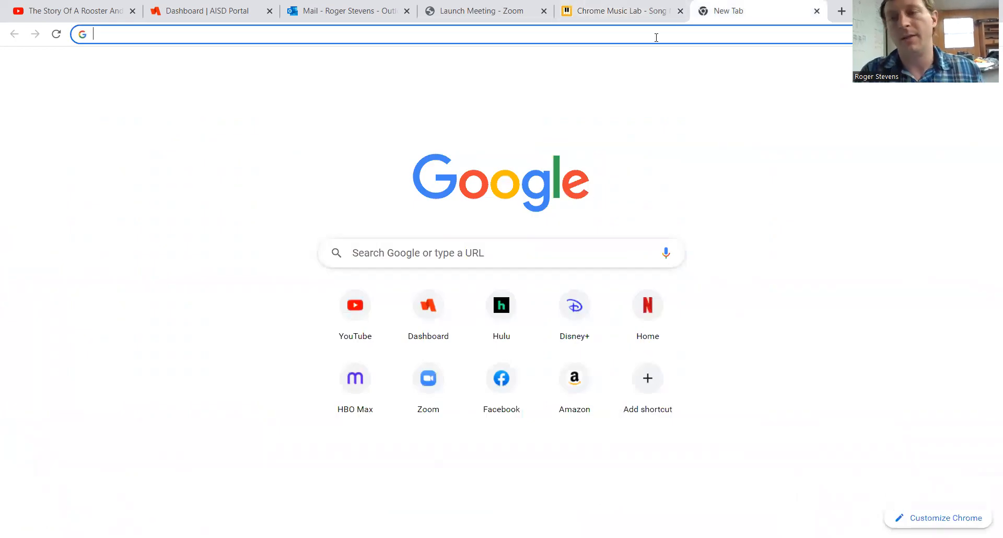
- Search the web for "song maker" and open the Song Maker experiment in Chrome Music Lab
text(song ma)
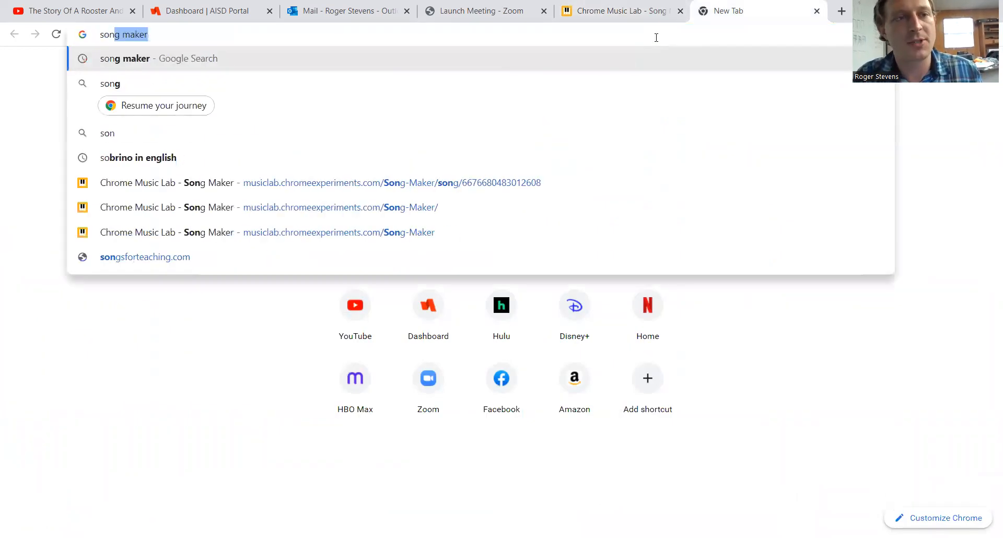
text(ker)
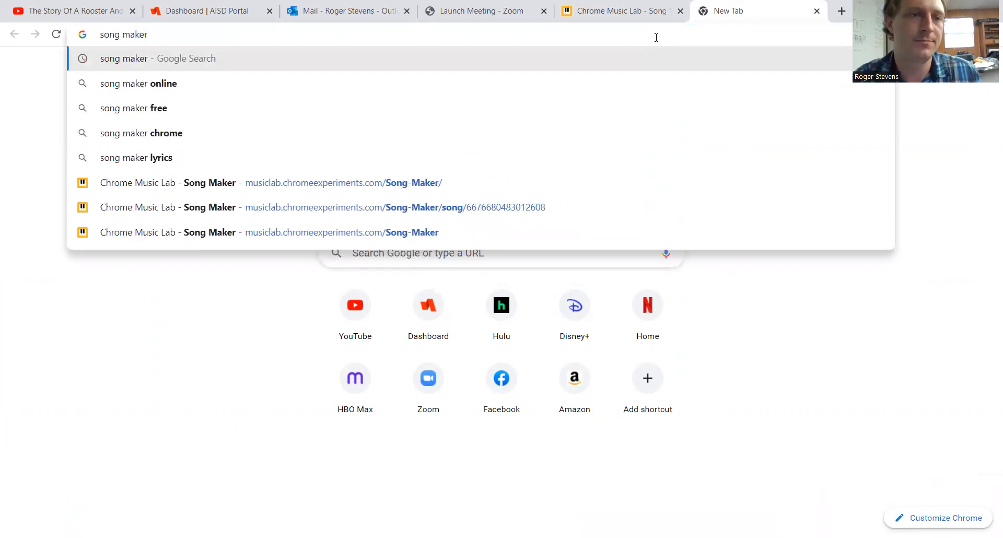
key(Return)
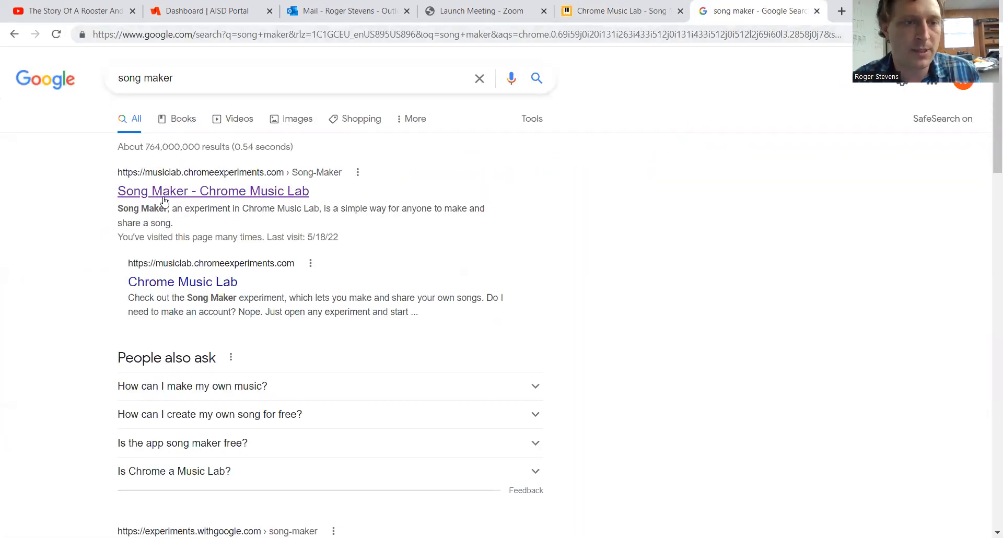
click(231, 194)
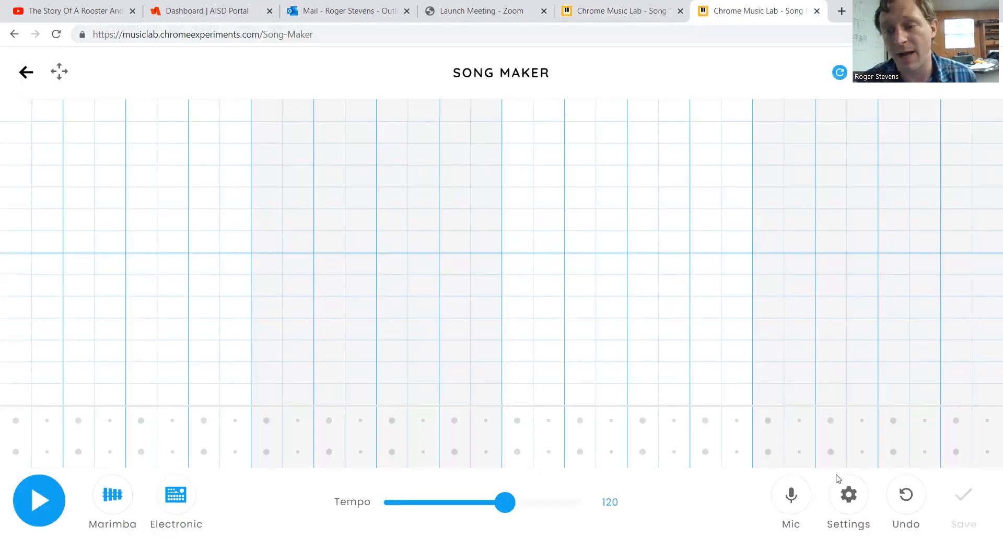
- Configure the song settings to split beats into 4, start on Low E and span a range of 3 octaves
click(851, 499)
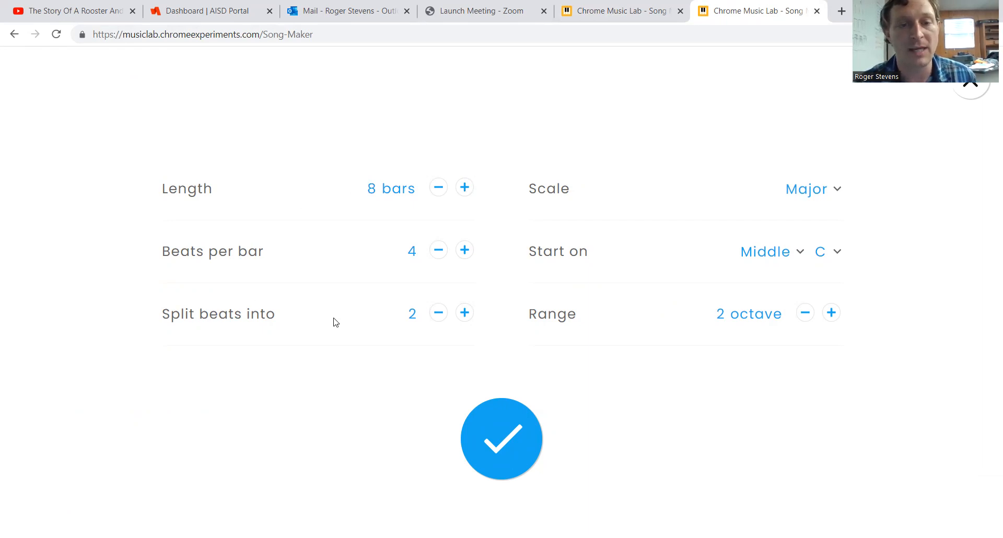
click(464, 314)
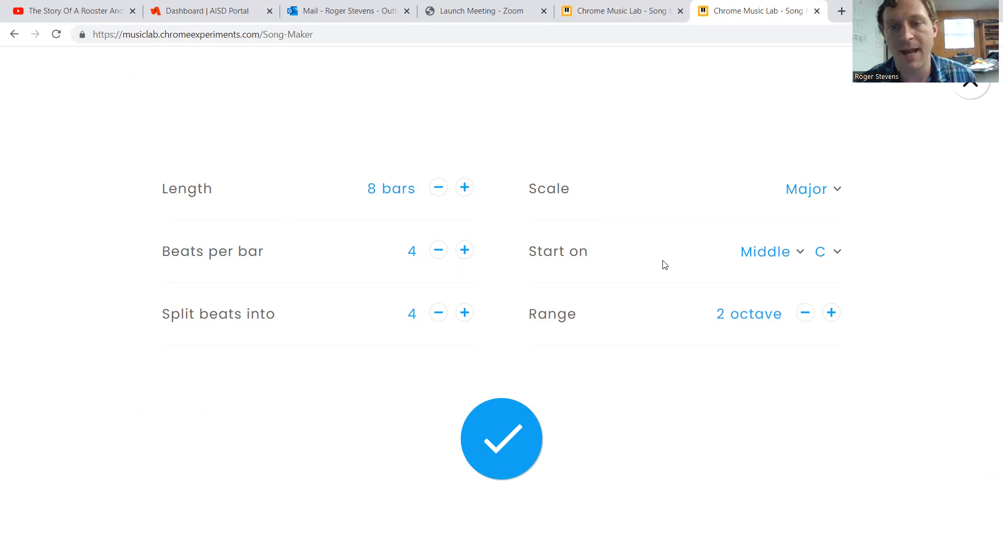
click(800, 252)
click(787, 268)
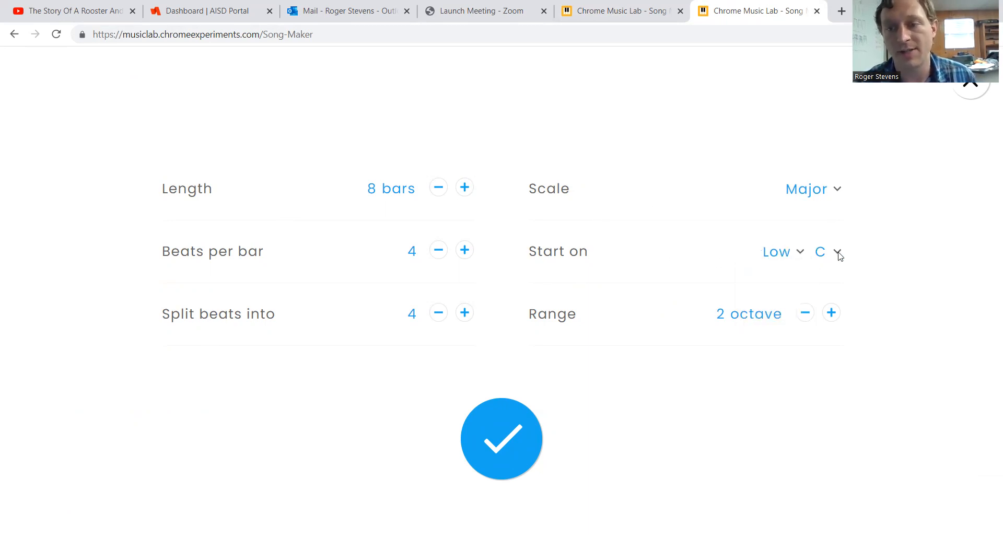
click(837, 252)
click(839, 350)
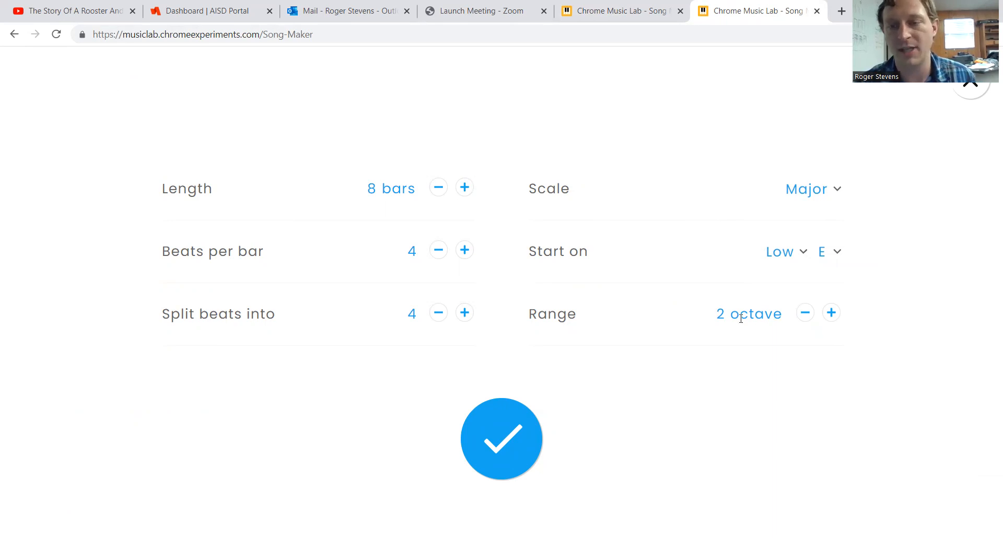
click(830, 312)
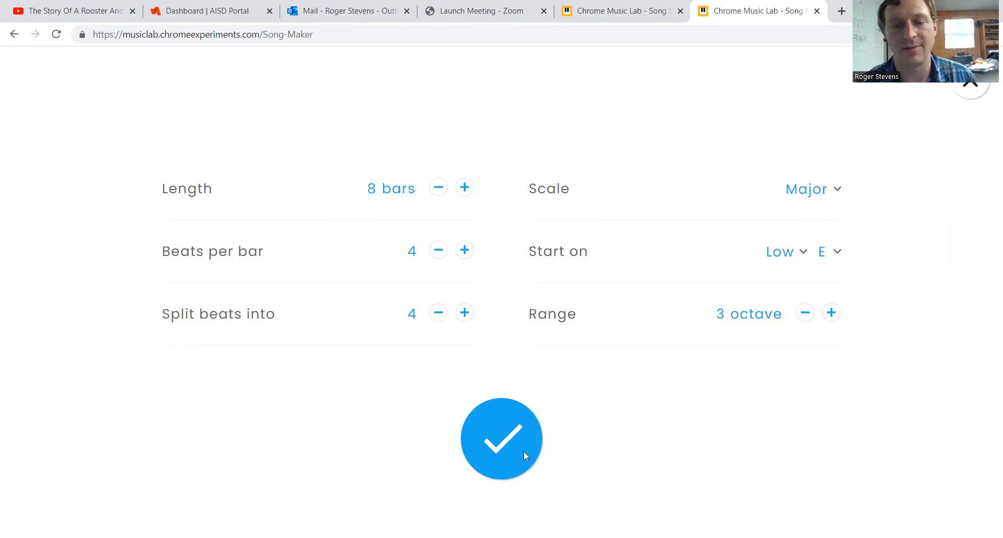
click(498, 462)
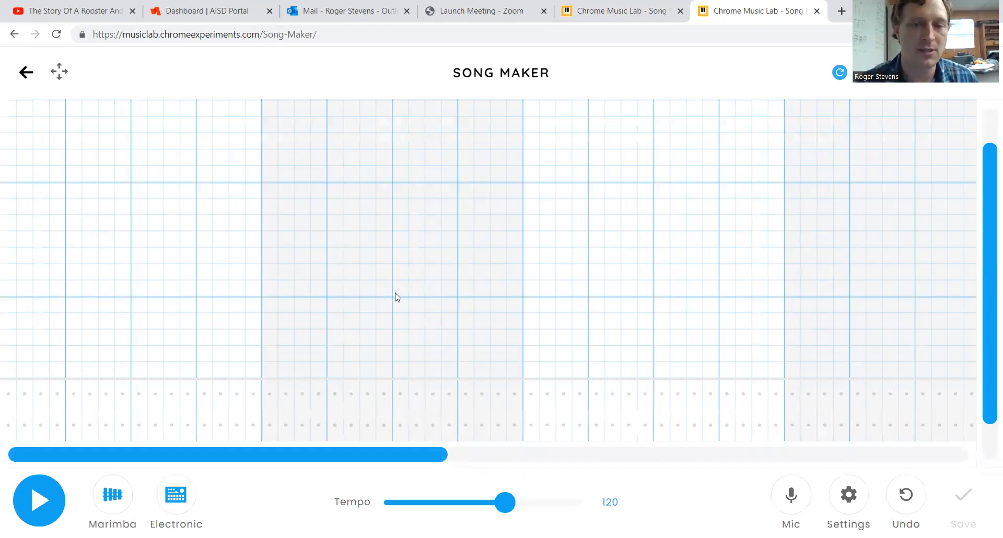
drag(387, 455, 582, 454)
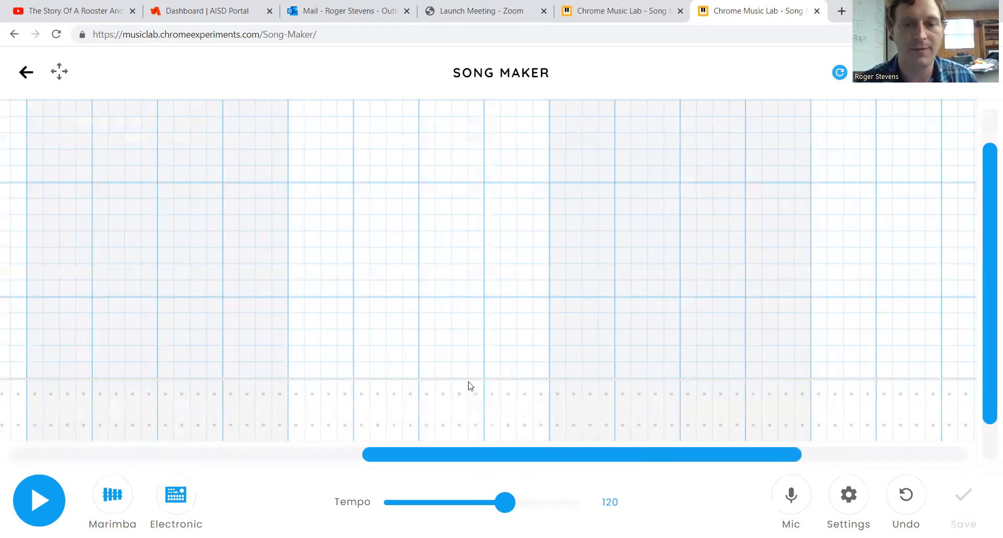
drag(716, 461, 945, 479)
drag(891, 463, 160, 422)
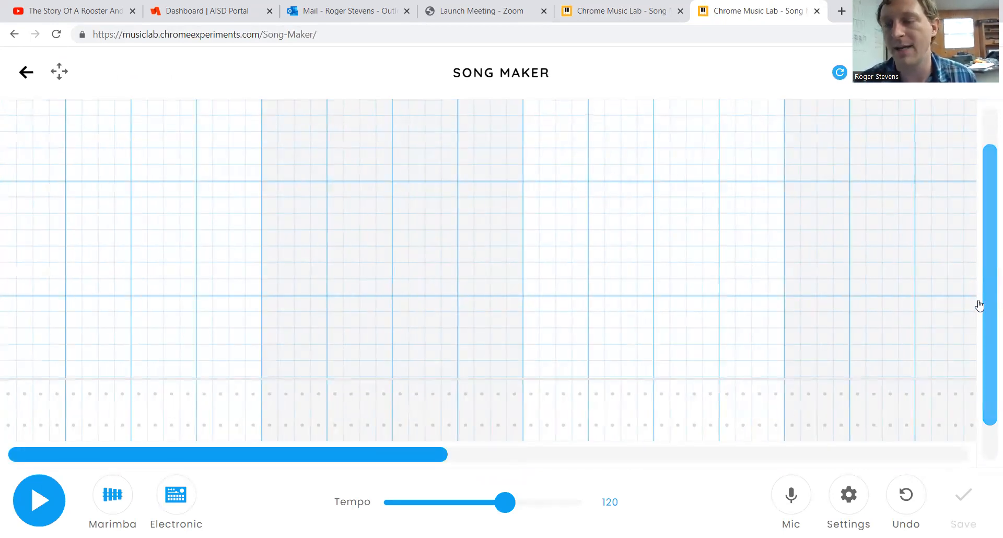
- Add the drum pattern to bar 1, with a circle hit on every beat and a triangle hit on beats 2 and 4
drag(978, 306, 990, 356)
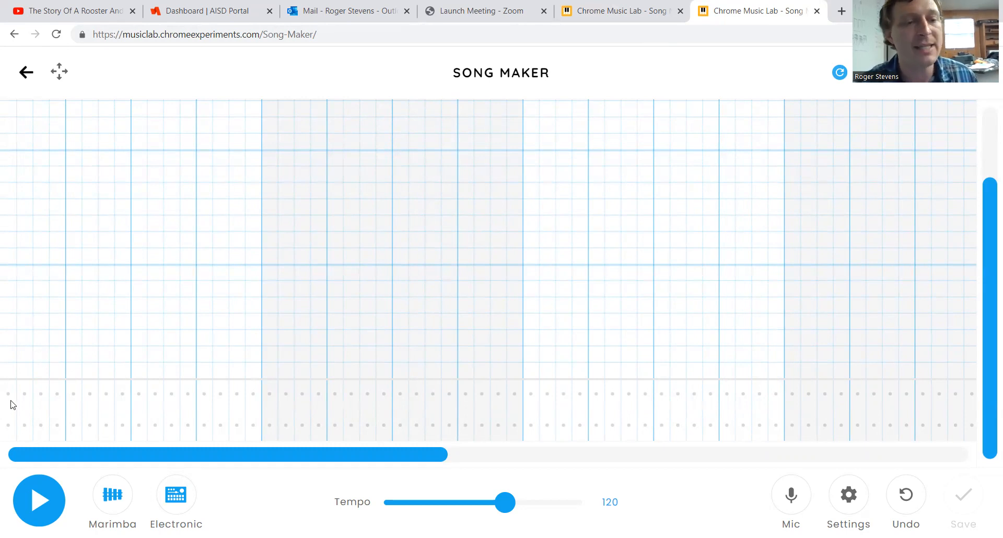
click(9, 425)
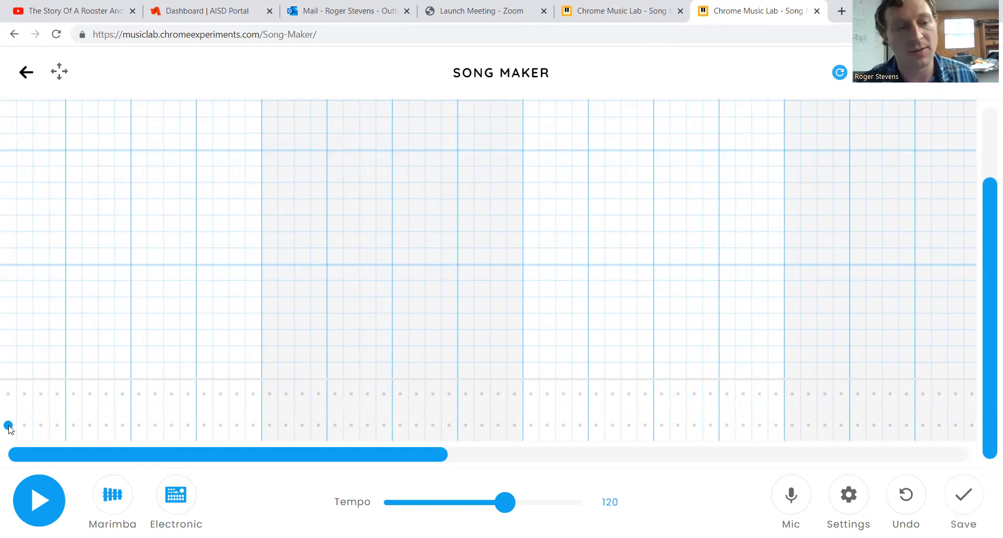
click(73, 426)
click(73, 394)
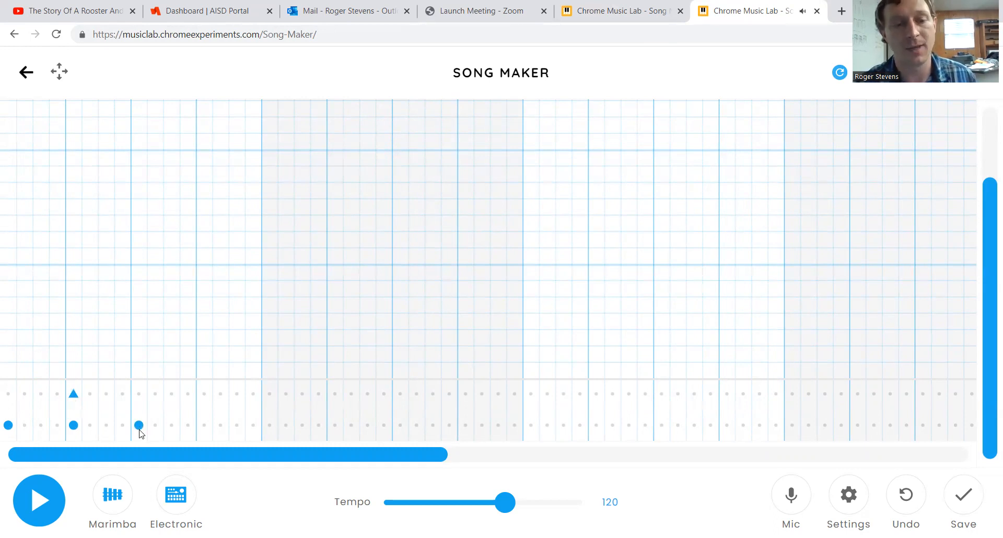
click(205, 425)
click(204, 394)
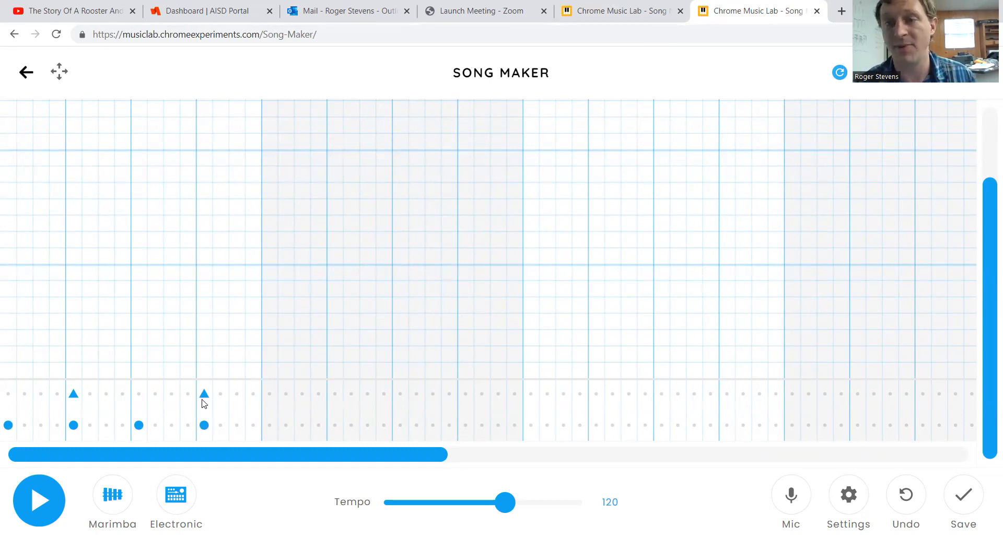
- Repeat the drum pattern in bar 2, with circles on all four beats and triangles on beats 2 and 4
click(334, 425)
click(336, 397)
click(399, 425)
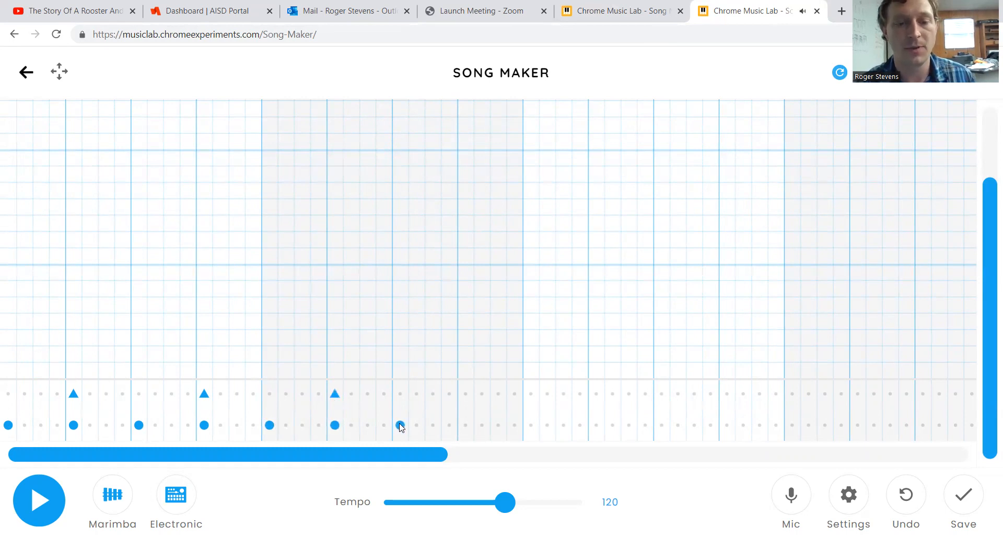
click(464, 426)
click(465, 395)
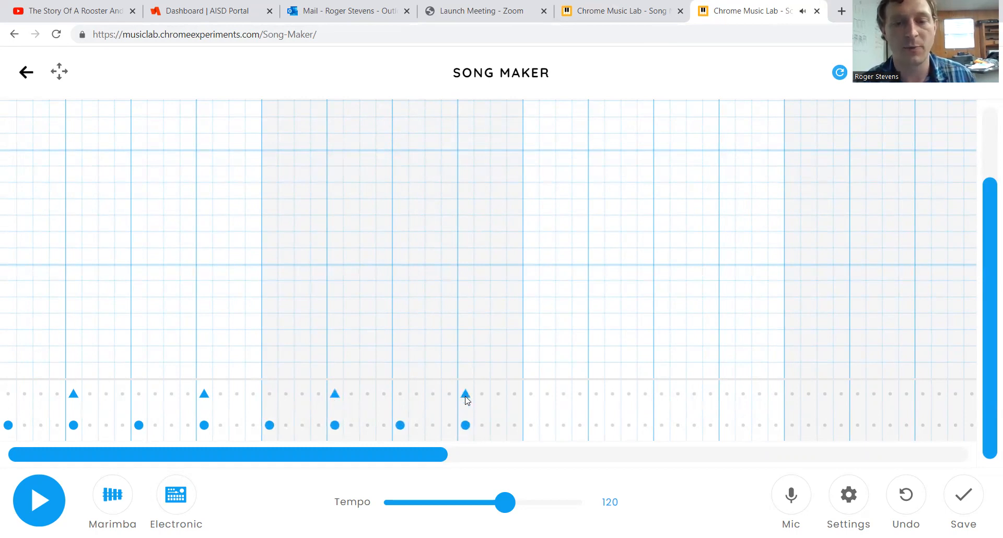
- Fill bar 3 with circle hits on all four beats and triangle hits on beats 2 and 4
click(530, 426)
click(594, 427)
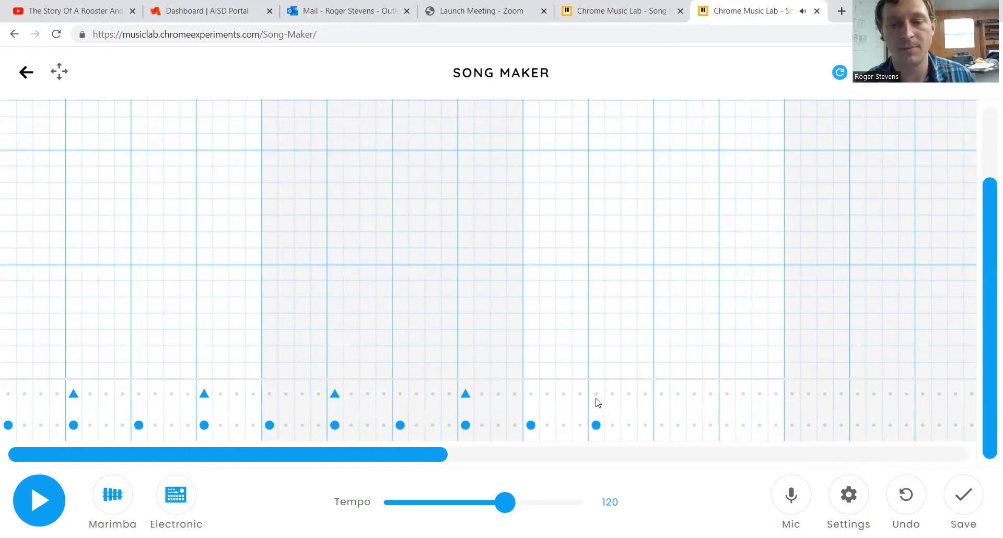
click(661, 425)
click(726, 425)
- Continue the percussion through bar 4, placing circles on every beat and triangles on beats 2 and 4
drag(414, 455, 658, 500)
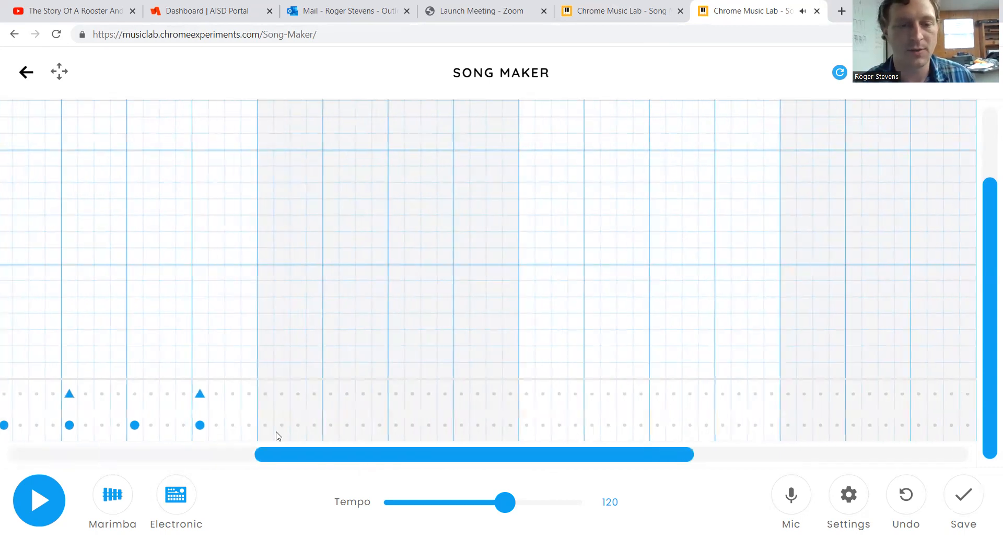
click(266, 424)
click(330, 425)
click(330, 393)
click(396, 425)
click(461, 425)
click(461, 394)
- Enter the same percussion in bar 5, with circles on each beat and triangles on beats 2 and 4
click(527, 426)
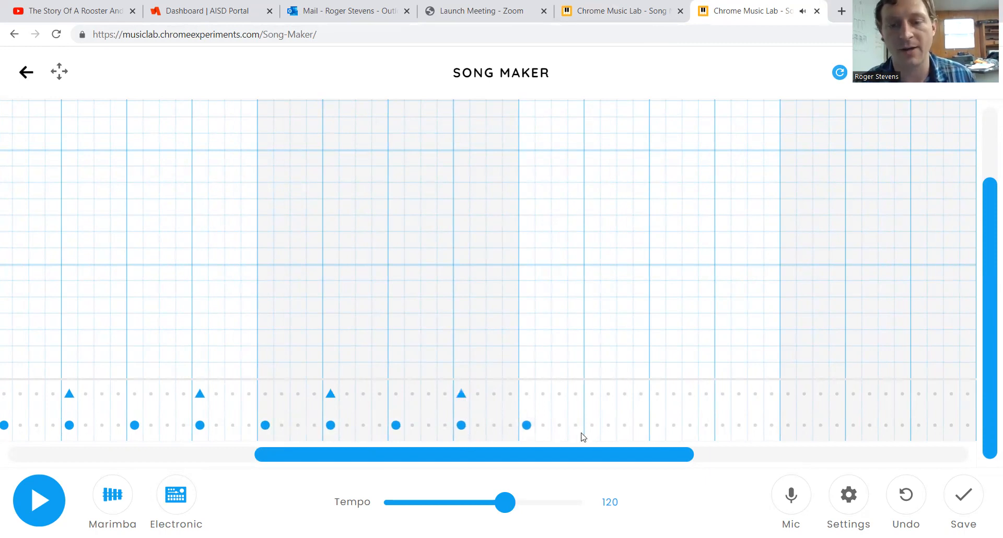
click(591, 425)
click(656, 426)
click(723, 426)
click(723, 394)
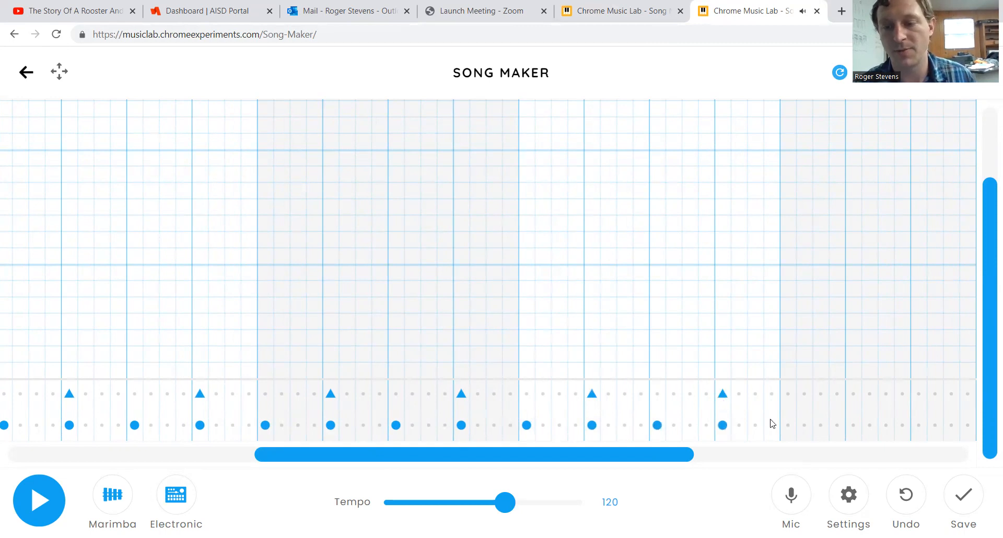
- Extend the drum pattern over bar 6, with circles on all four beats and triangles on beats 2 and 4
click(787, 426)
click(853, 426)
click(853, 394)
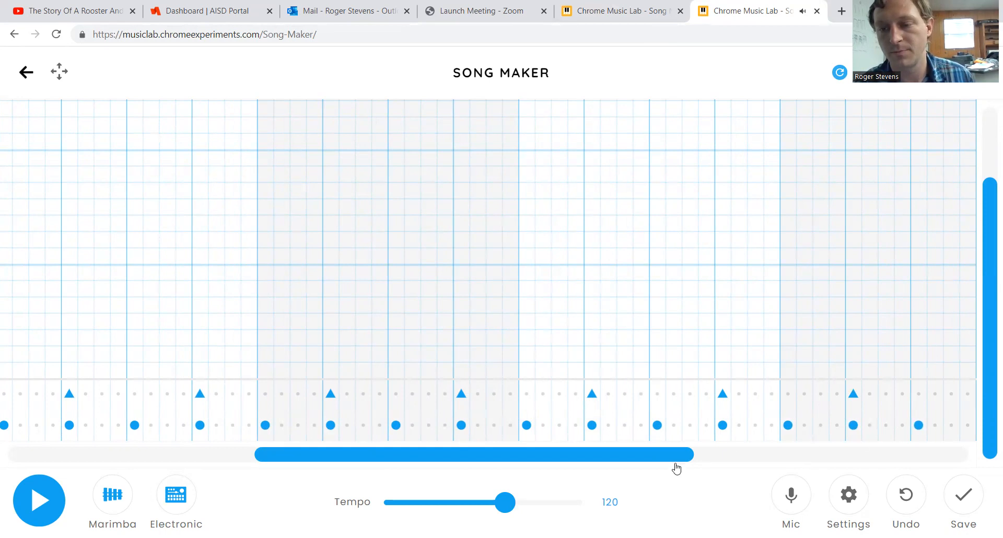
drag(712, 465, 987, 470)
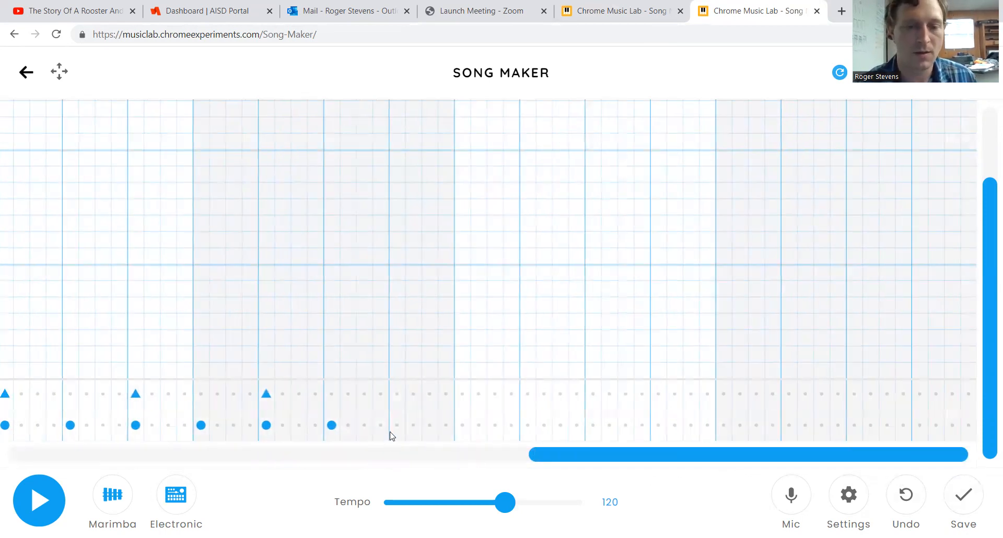
click(396, 393)
- Place bar 7's drum hits, with circles on every beat and triangles on beats 2 and 4
click(461, 425)
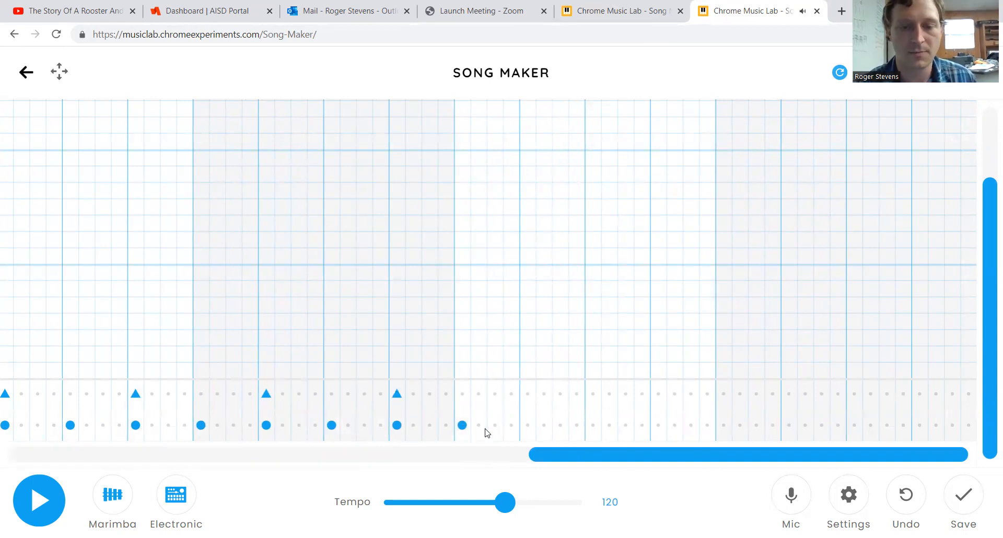
click(528, 425)
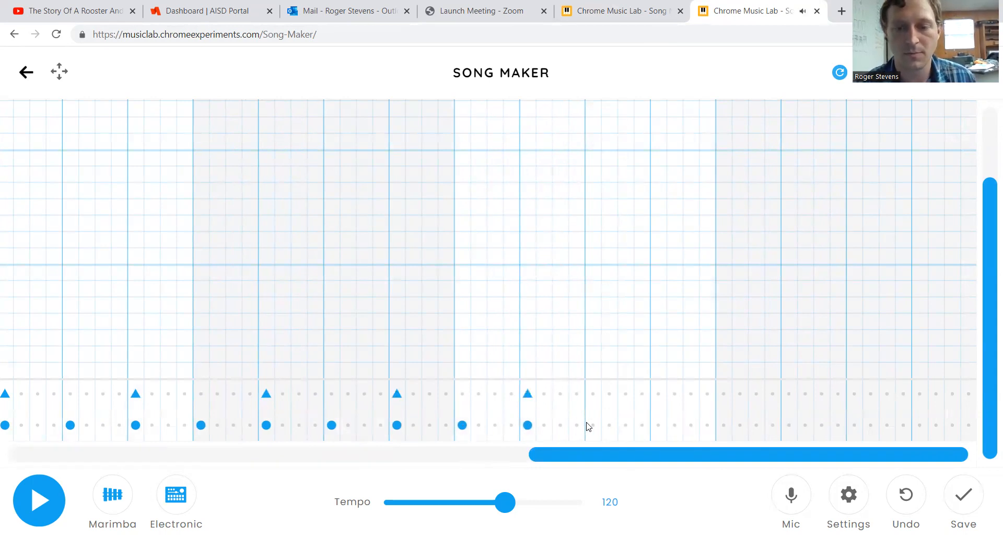
click(658, 426)
click(658, 393)
- Complete the drum track in bar 8 with circles on all four beats and triangles on beats 2 and 4
click(723, 425)
click(788, 425)
click(853, 425)
click(919, 426)
click(919, 393)
- Play back the drum track, stop it and return to the start of the song
click(36, 502)
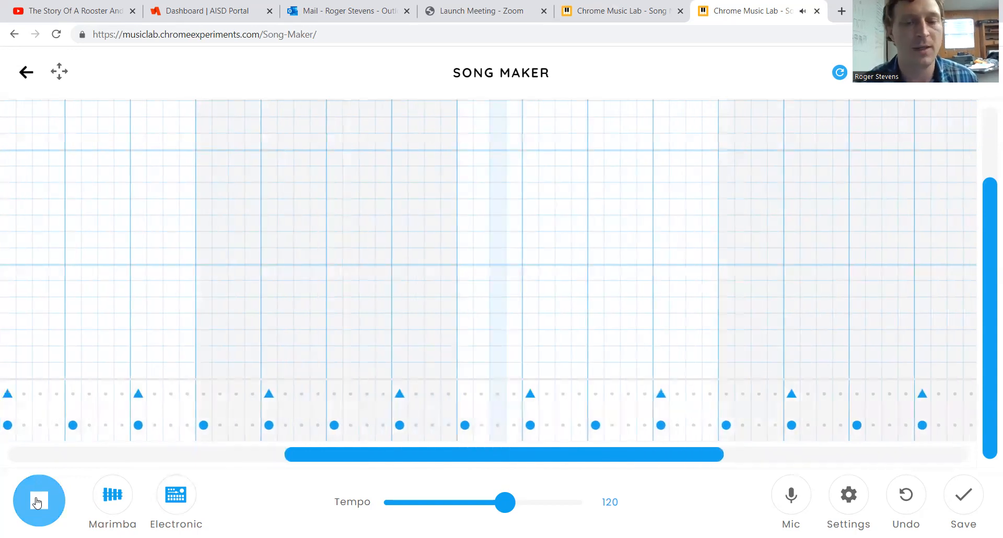
click(37, 501)
drag(316, 463, 7, 464)
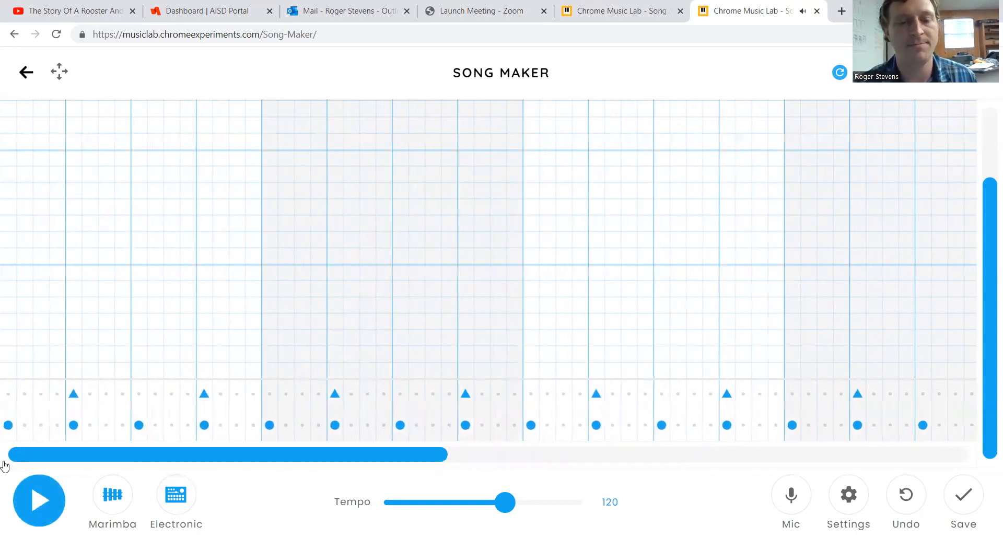
right_click(10, 465)
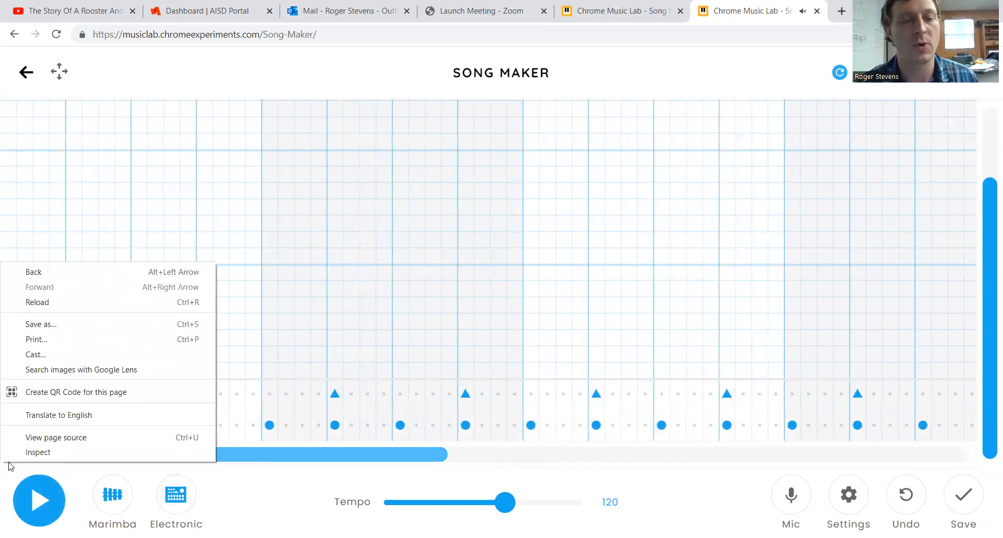
click(282, 521)
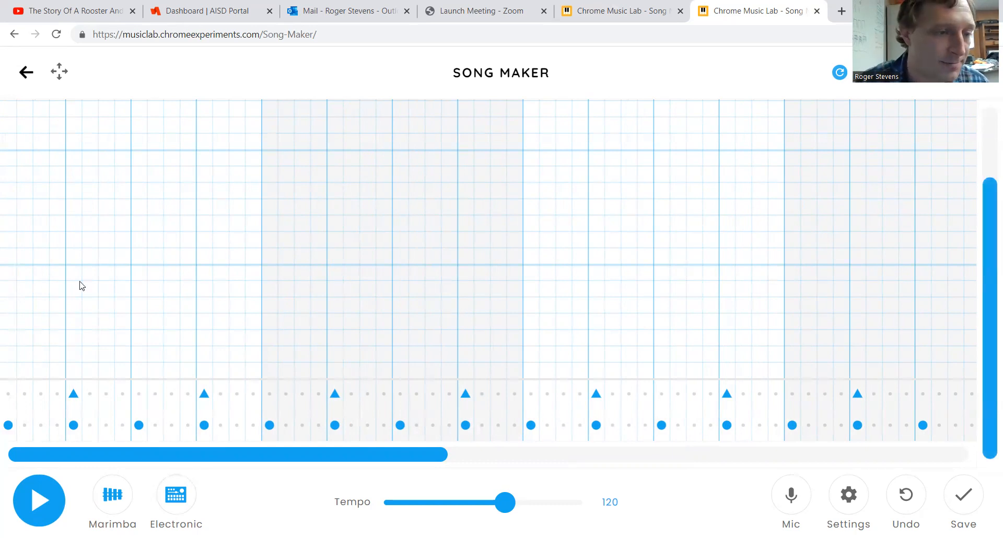
- Place the first melody phrase: orange on bar 1 beat 1, green midway through beat 2, pink midway through beat 4, yellow midway through bar 2 beat 2
click(11, 289)
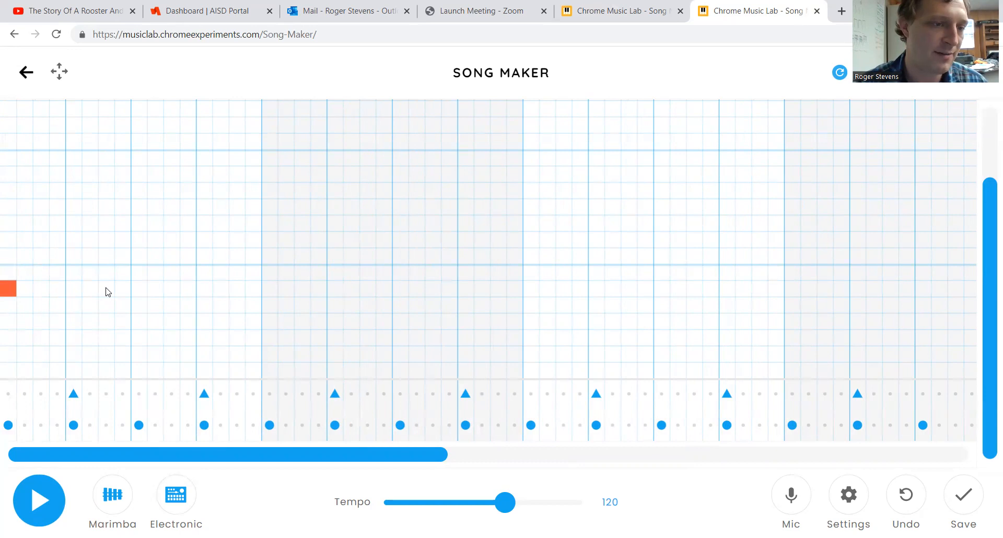
click(107, 243)
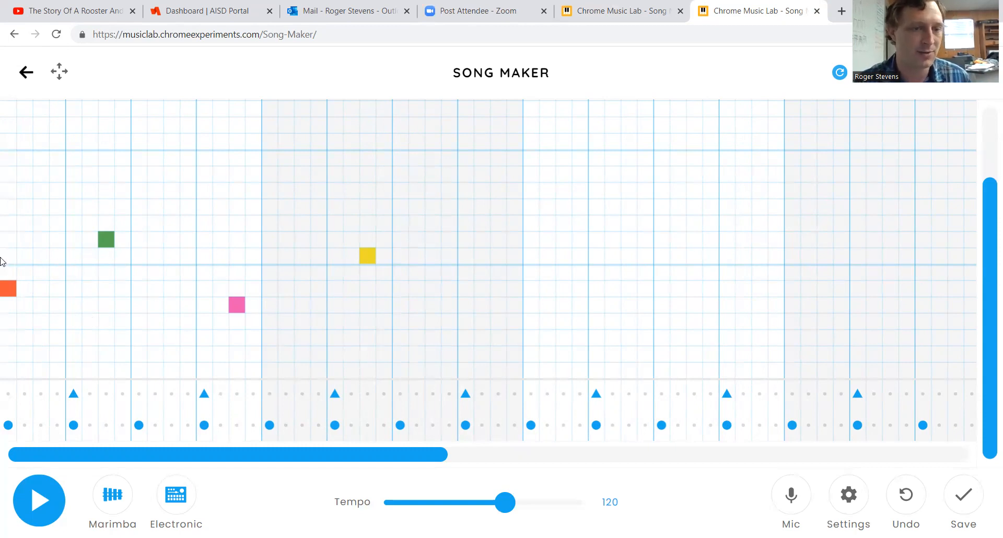
- Repeat the orange, green, pink and yellow melody phrase at the same pitches and rhythm in bars 3 and 4
click(533, 292)
click(631, 239)
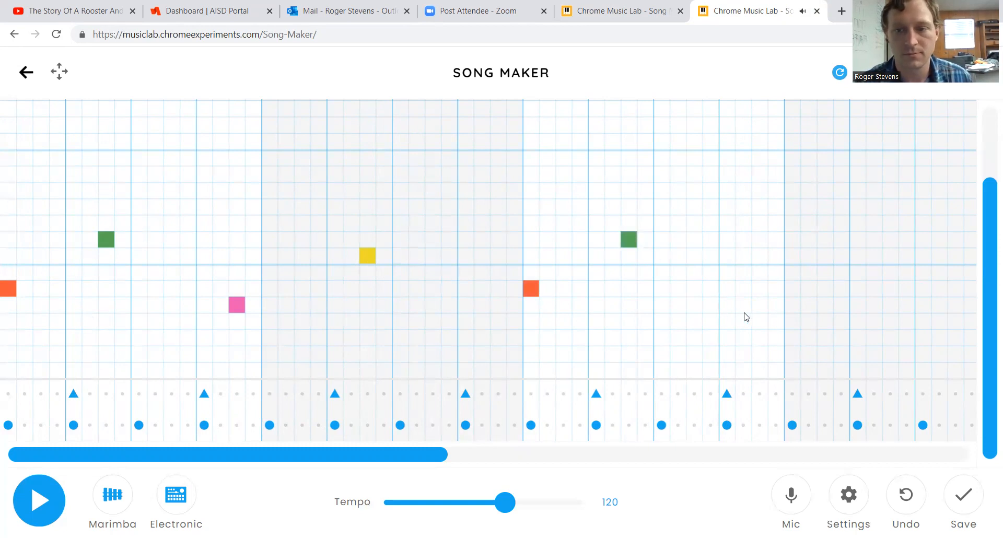
click(756, 321)
click(760, 316)
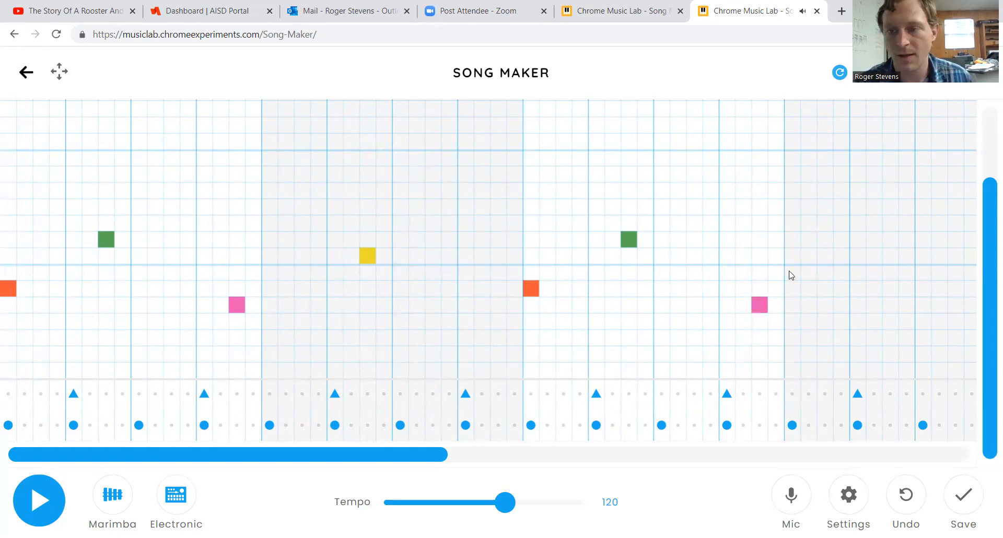
click(892, 256)
scroll(887, 256, right, 2)
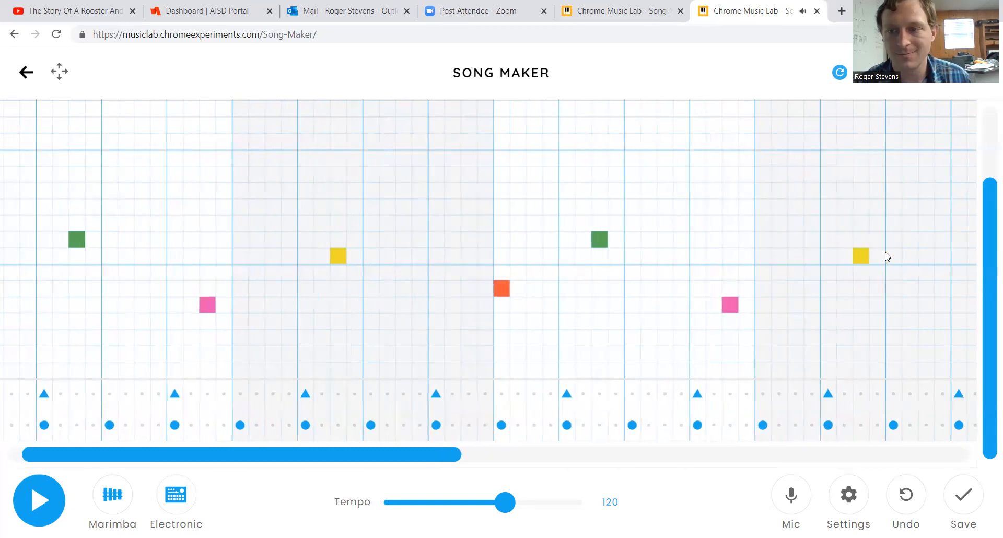
- Repeat the four-note melody phrase at the same pitches and rhythm in bars 5 and 6: orange, green, pink, yellow
scroll(886, 256, left, 1)
scroll(886, 256, left, 1)
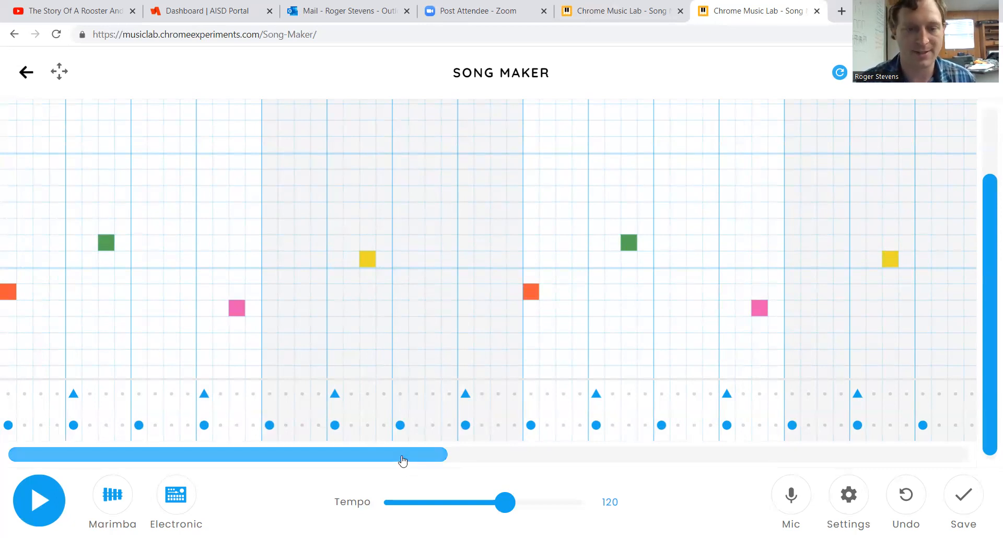
drag(402, 458, 893, 508)
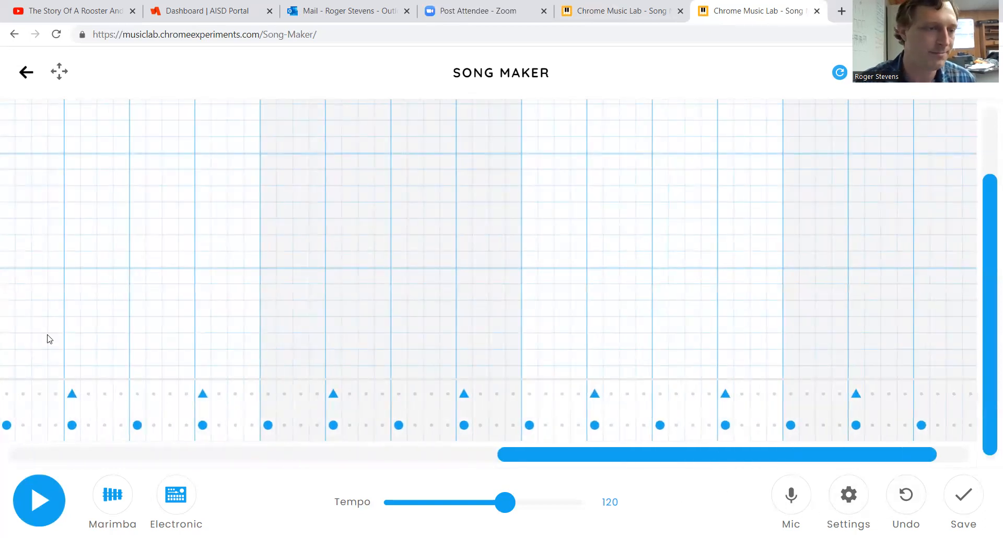
click(6, 293)
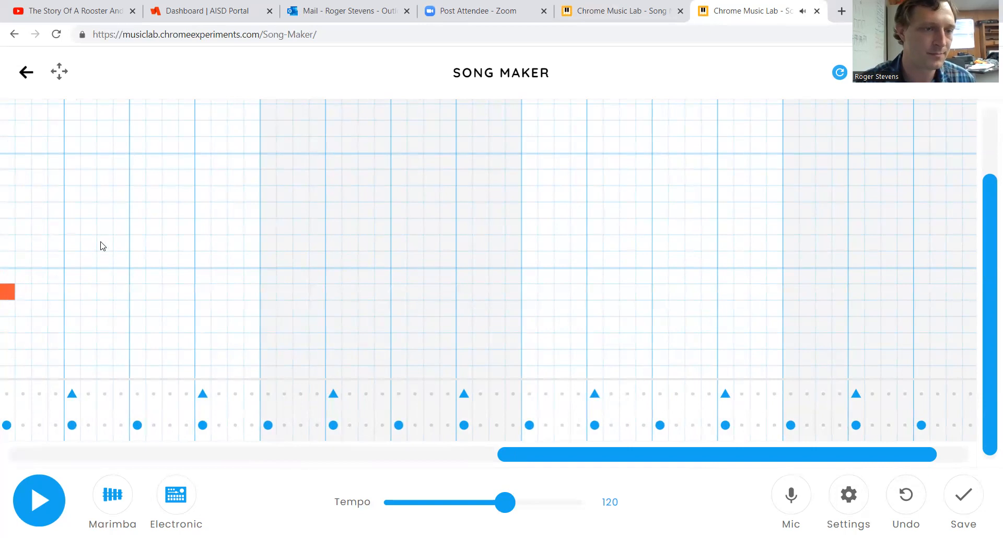
click(233, 309)
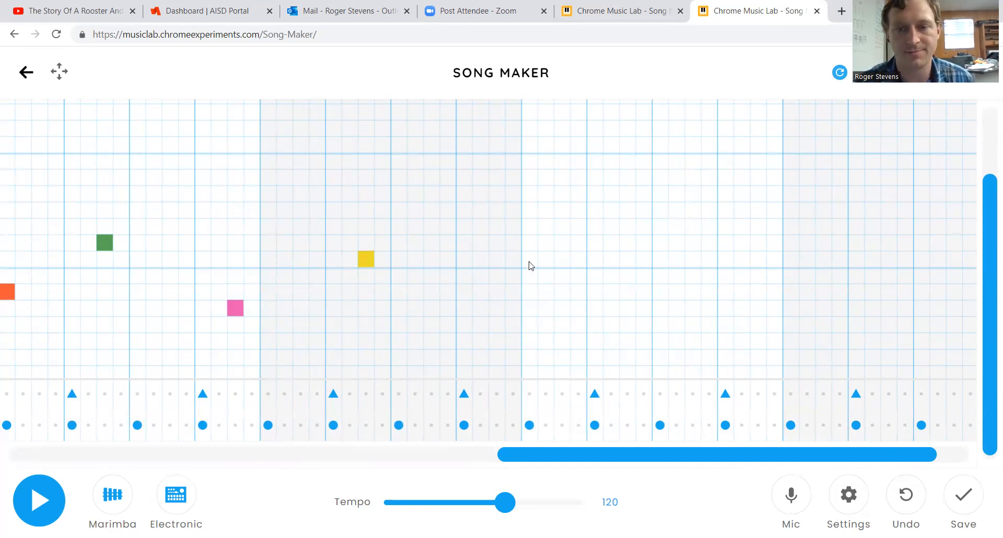
- Place the orange, green, pink and yellow melody phrase in bars 7 and 8, removing the stray yellow note below the green
drag(528, 260, 529, 291)
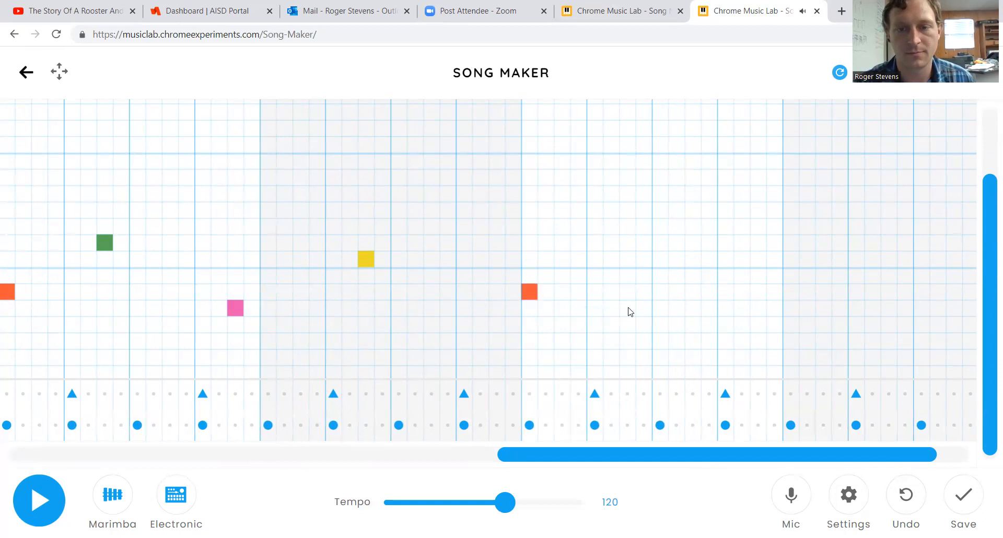
click(622, 263)
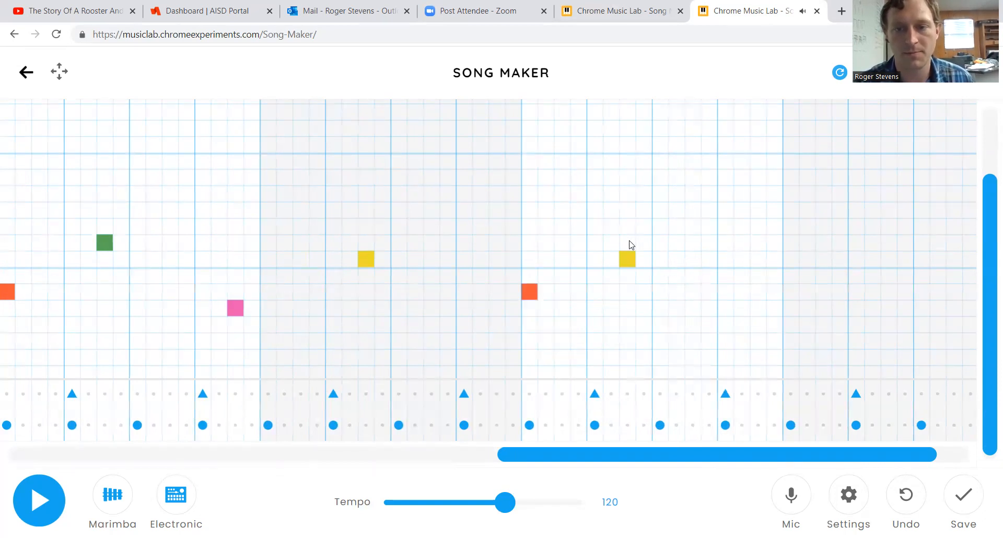
click(630, 256)
click(762, 312)
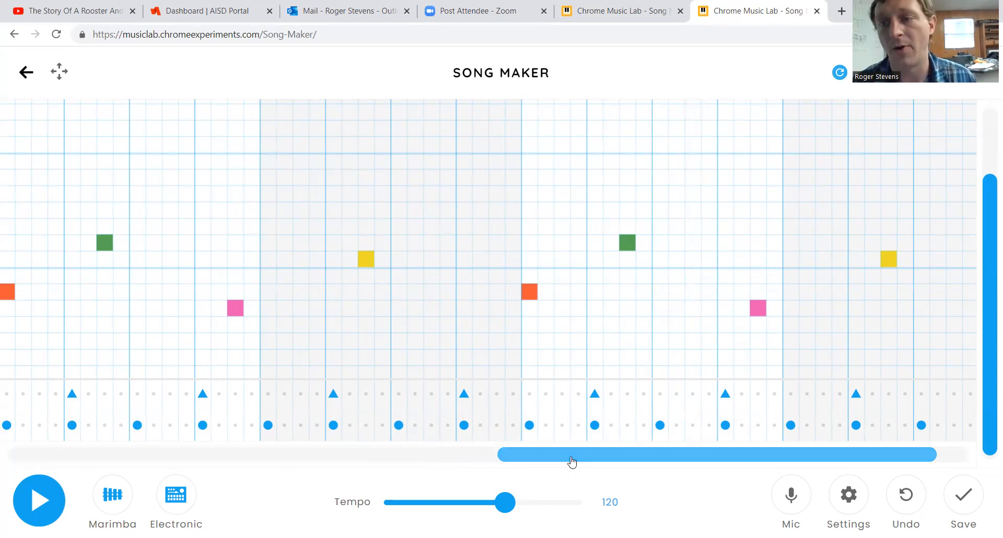
- Play back the song with the melody from the start, stop it and return to bar 1
drag(572, 460, 2, 281)
click(53, 515)
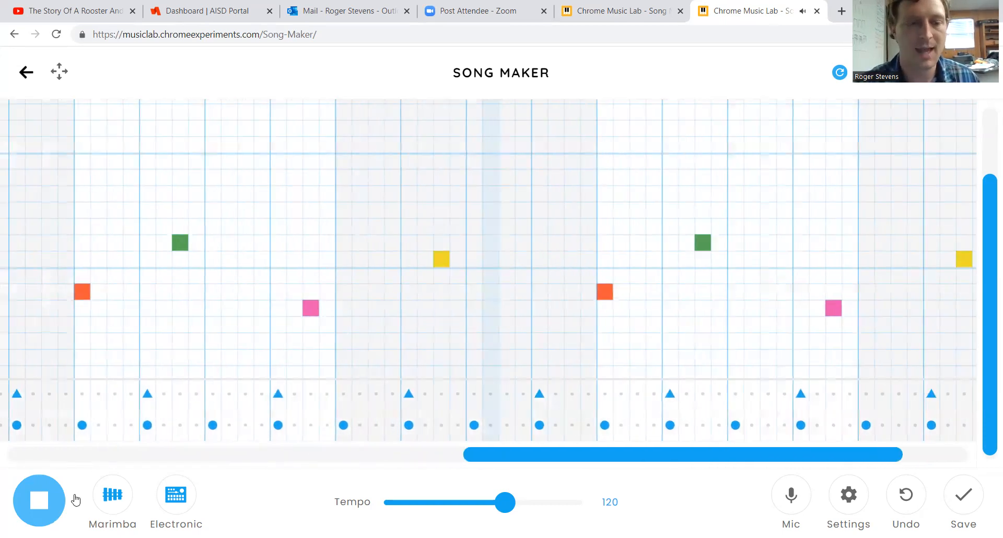
click(72, 498)
drag(494, 462, 13, 468)
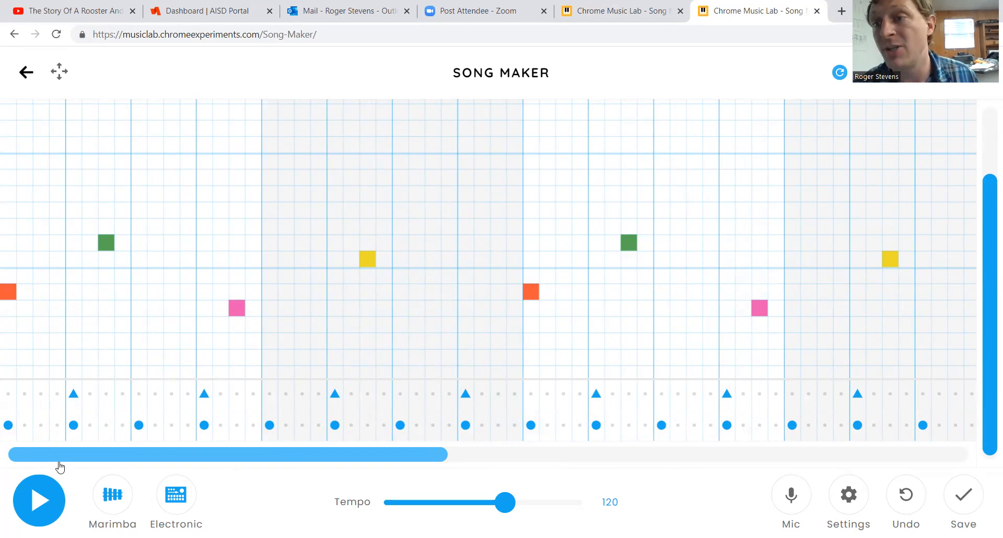
- Stack two notes above each melody note in bars 1 and 2: yellow and blue, purple and orange, light orange and green, blue and pink
click(9, 258)
click(8, 229)
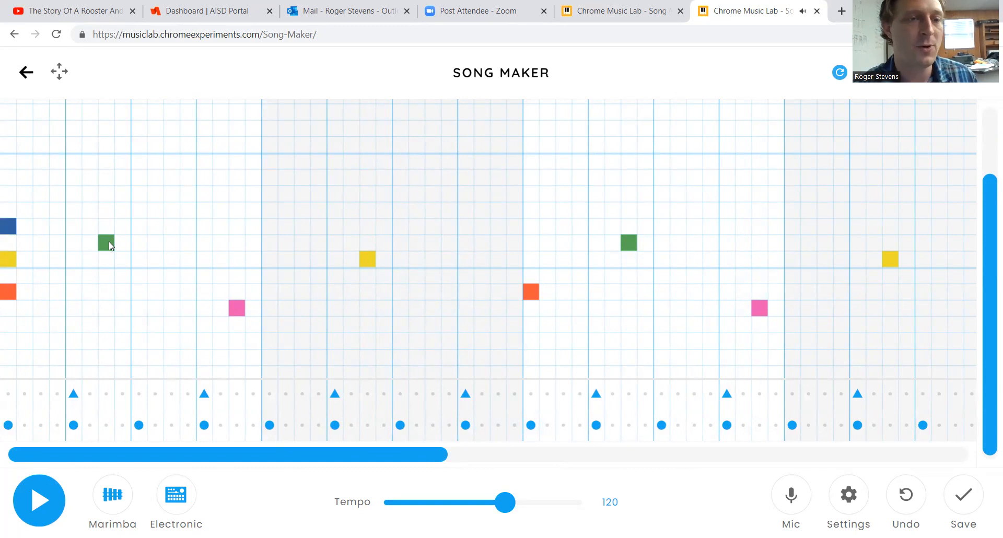
click(105, 178)
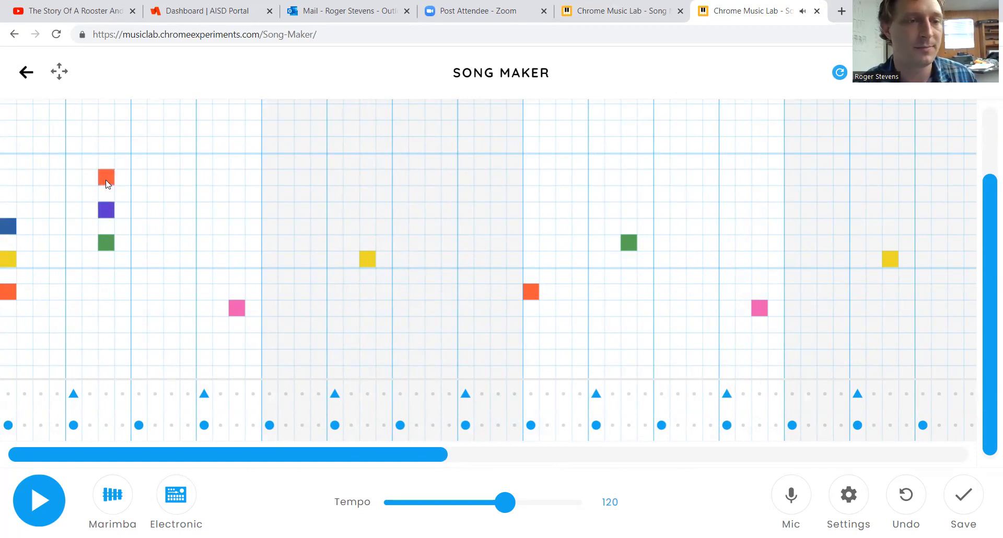
click(238, 277)
click(236, 240)
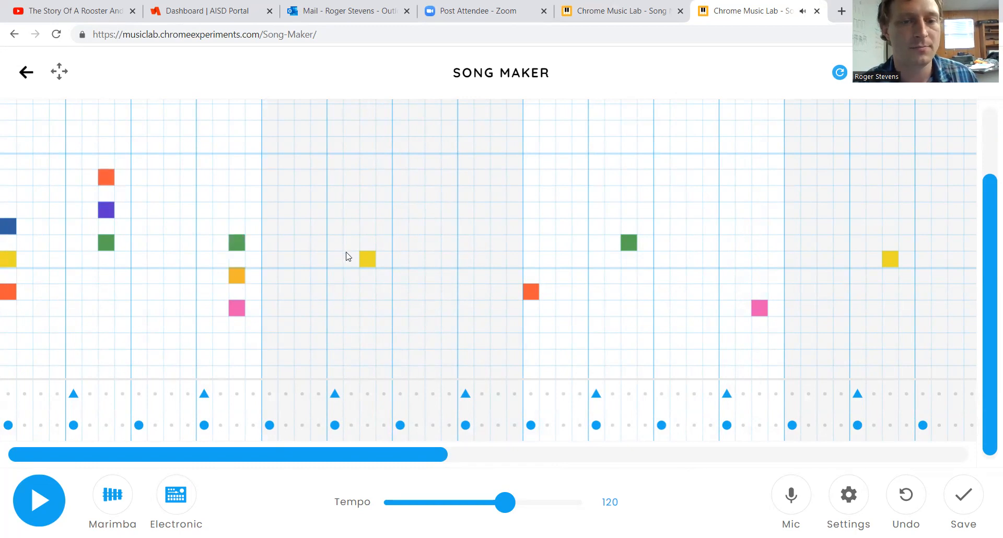
click(367, 194)
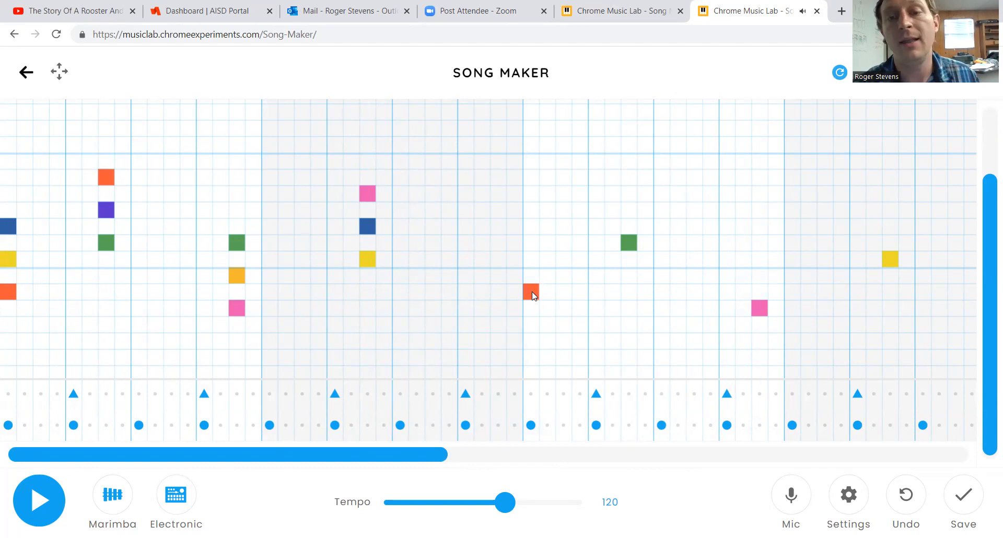
- Build the same four three-note chords on the orange, green, pink and yellow notes of bars 3 and 4
click(532, 260)
click(531, 226)
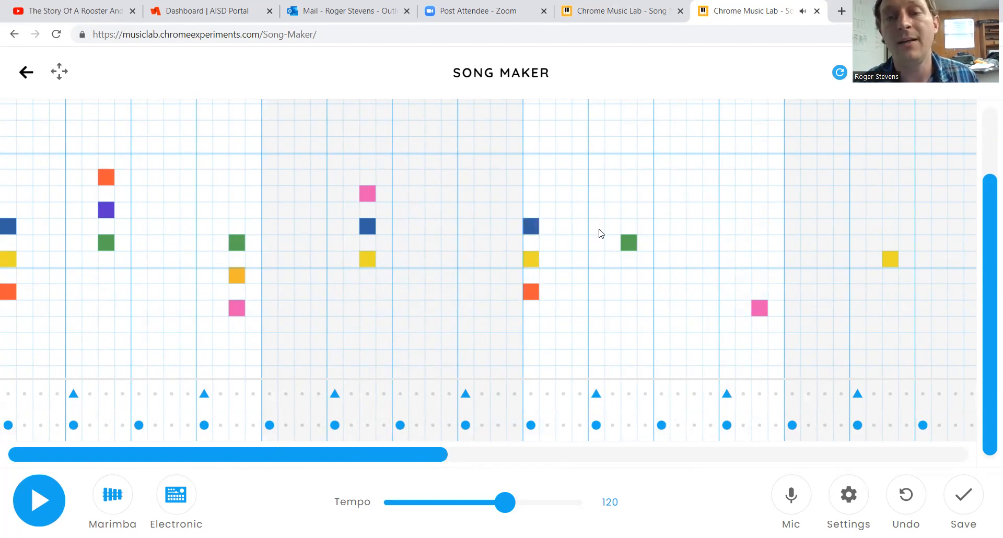
click(629, 210)
click(629, 180)
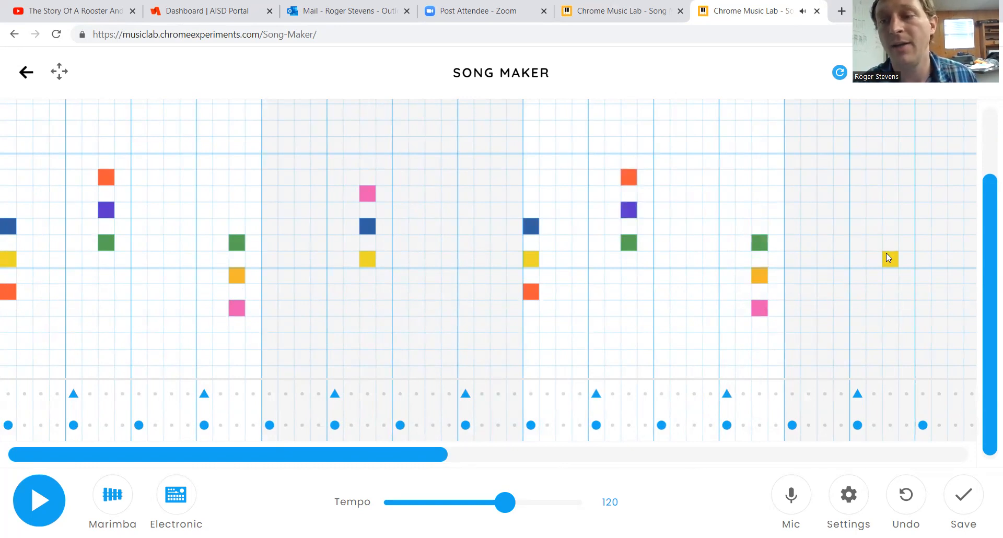
click(890, 227)
click(890, 194)
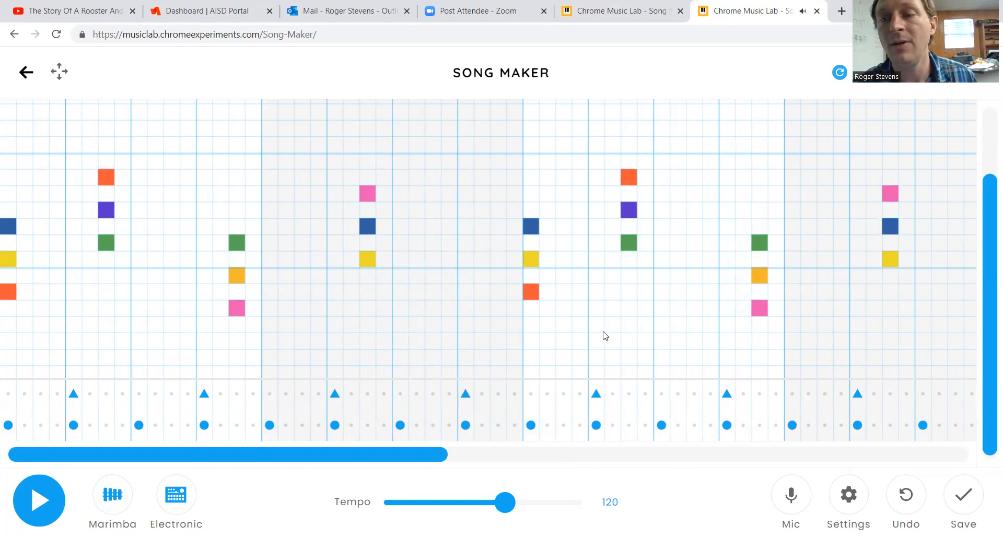
- Build the same four three-note chords in bars 5 and 6, ending with blue and pink above the yellow note
drag(387, 459, 730, 498)
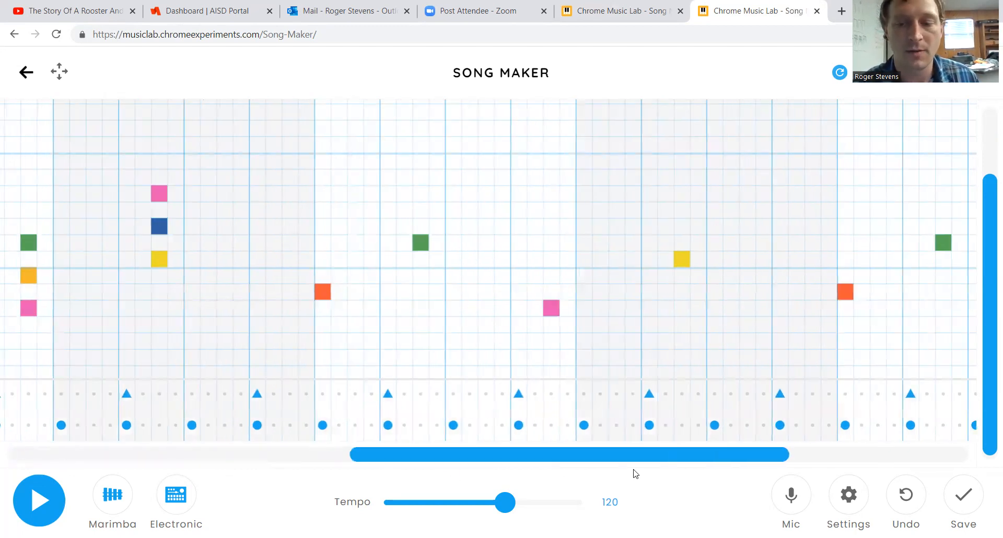
drag(631, 462, 778, 462)
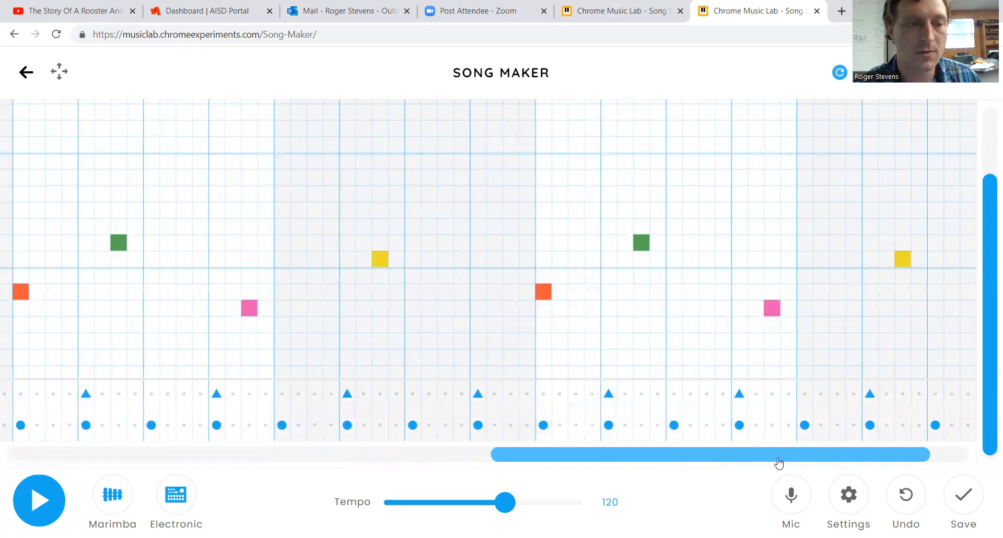
click(4, 259)
click(7, 227)
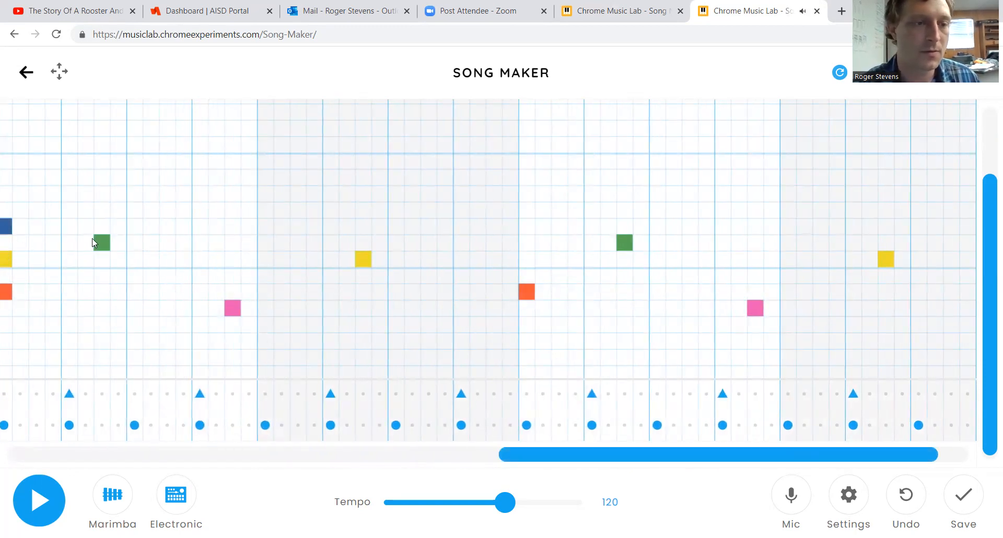
click(101, 215)
click(104, 178)
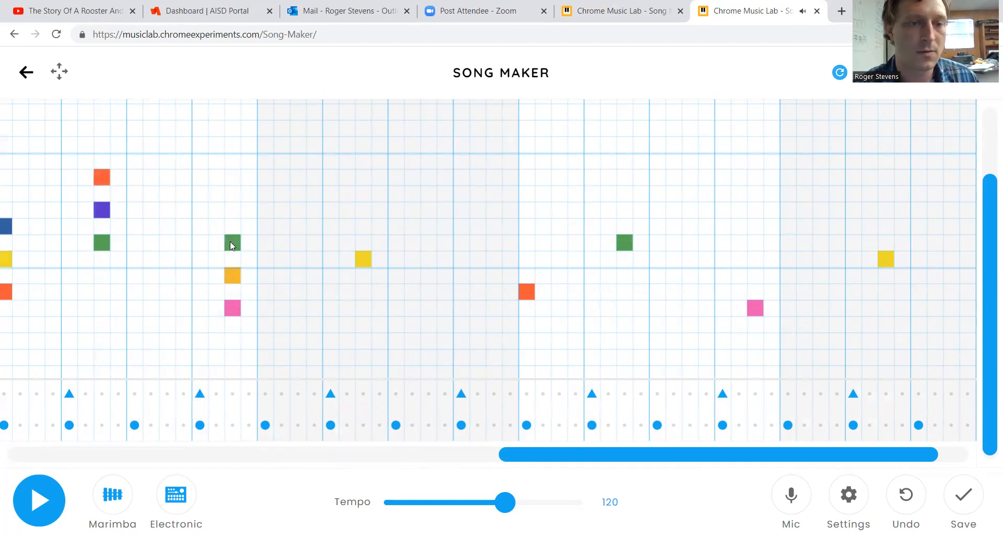
click(363, 226)
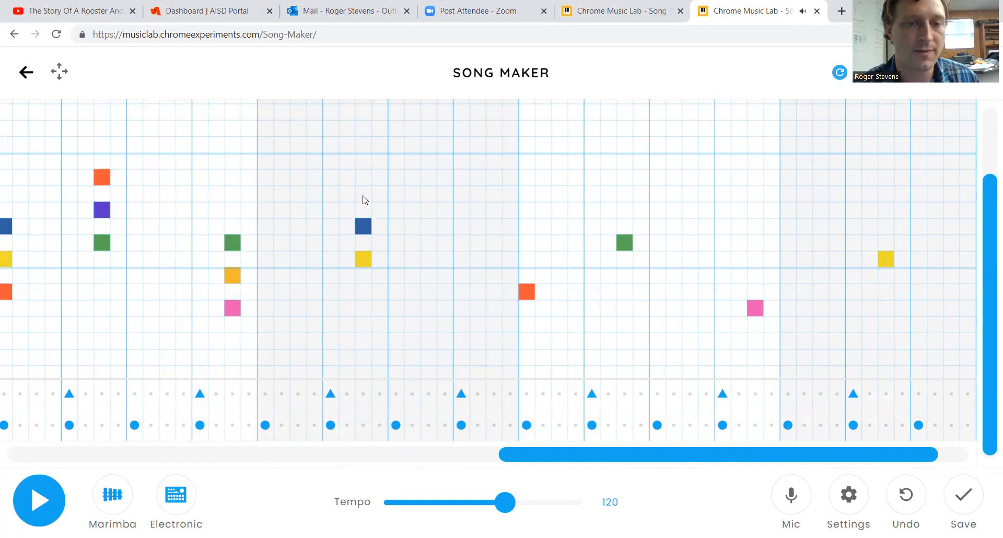
- Complete the chord track in bars 7 and 8 with the same two notes stacked above each melody note
click(526, 259)
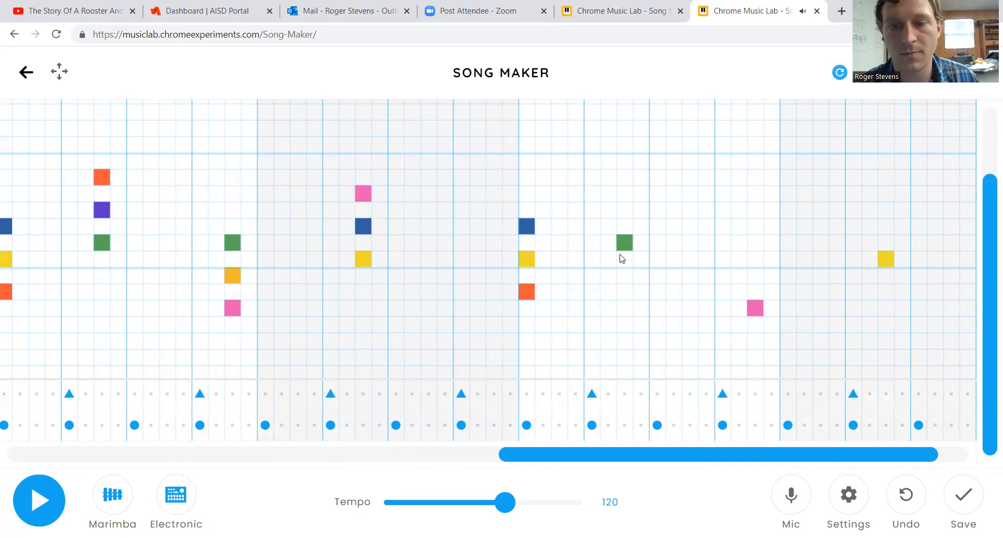
click(625, 210)
click(625, 177)
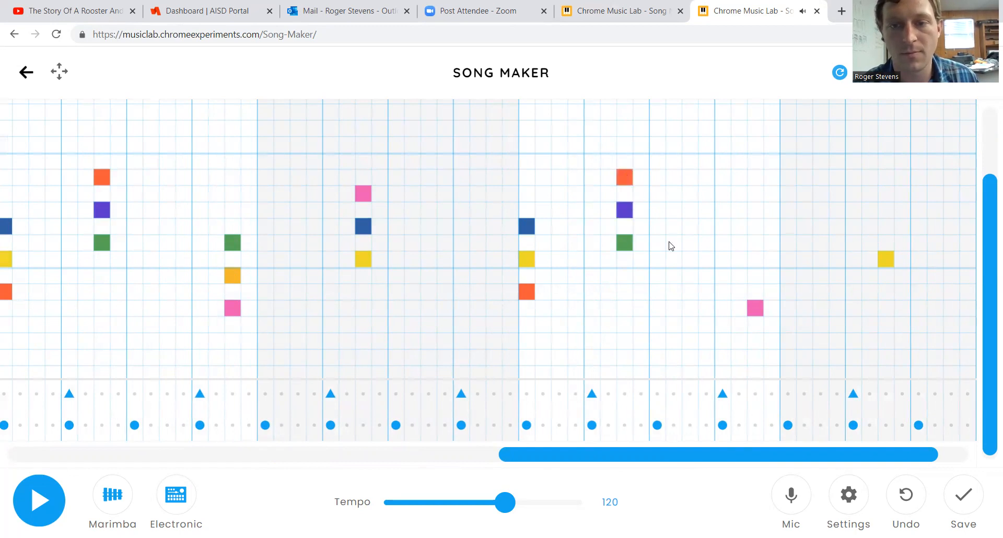
click(756, 276)
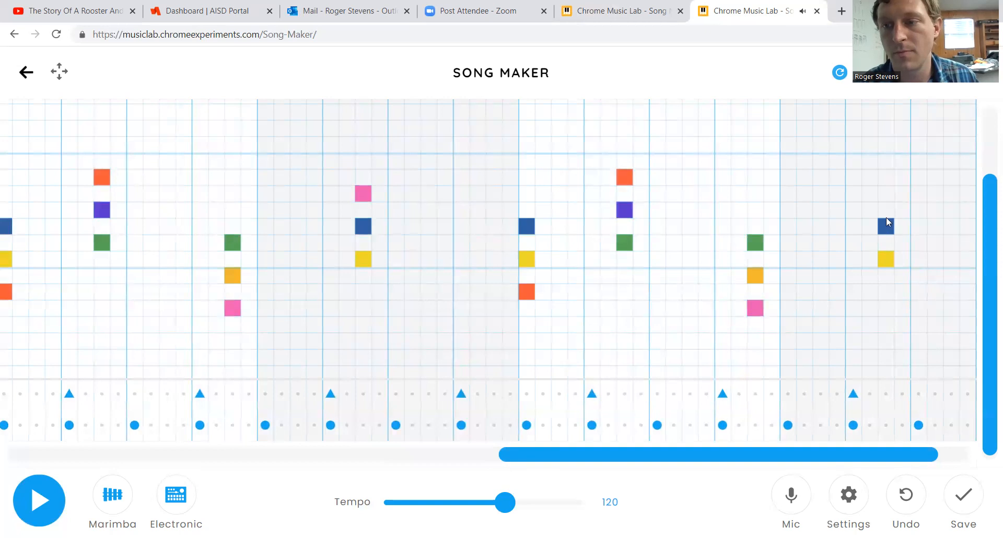
click(886, 194)
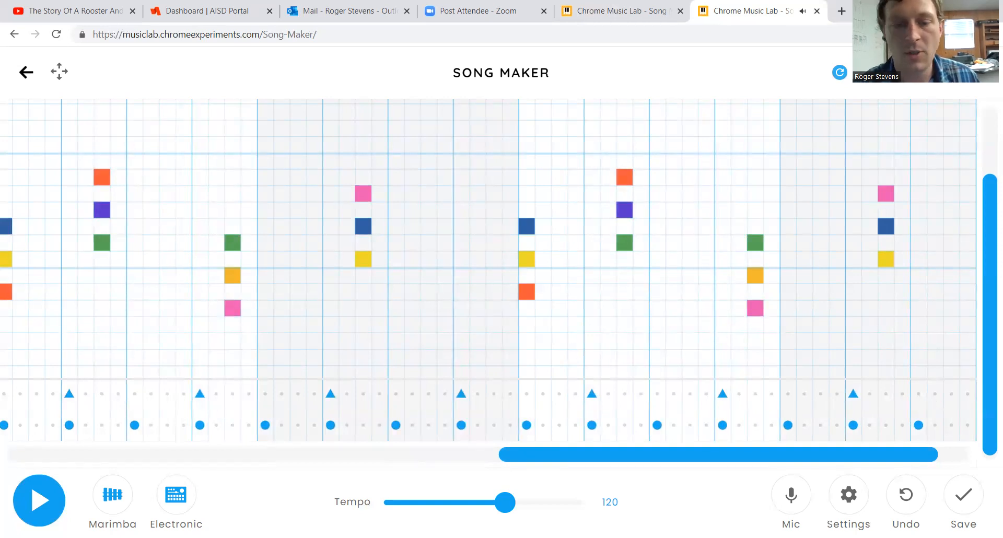
- Play back the whole song with the chords and drums, and stop it
click(38, 512)
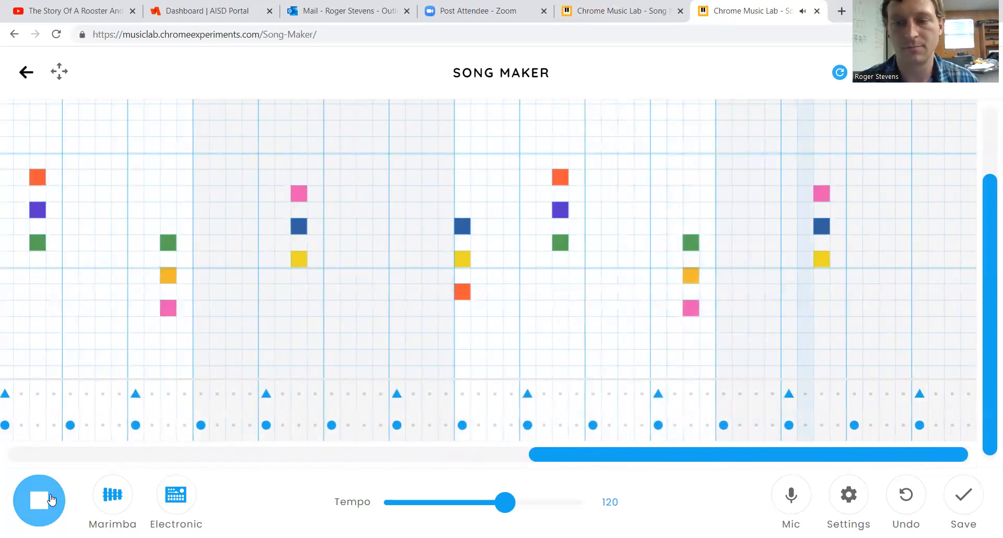
click(51, 499)
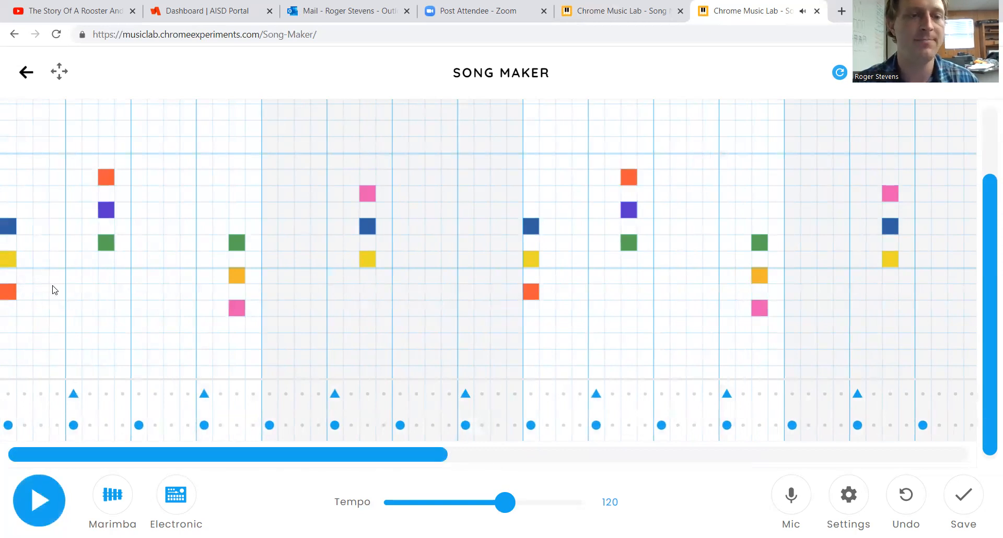
- Following the finished reference song, place upper-octave orange, pink, purple and blue on bar 1's four beats, plus yellow midway through beat 4
drag(990, 263, 990, 200)
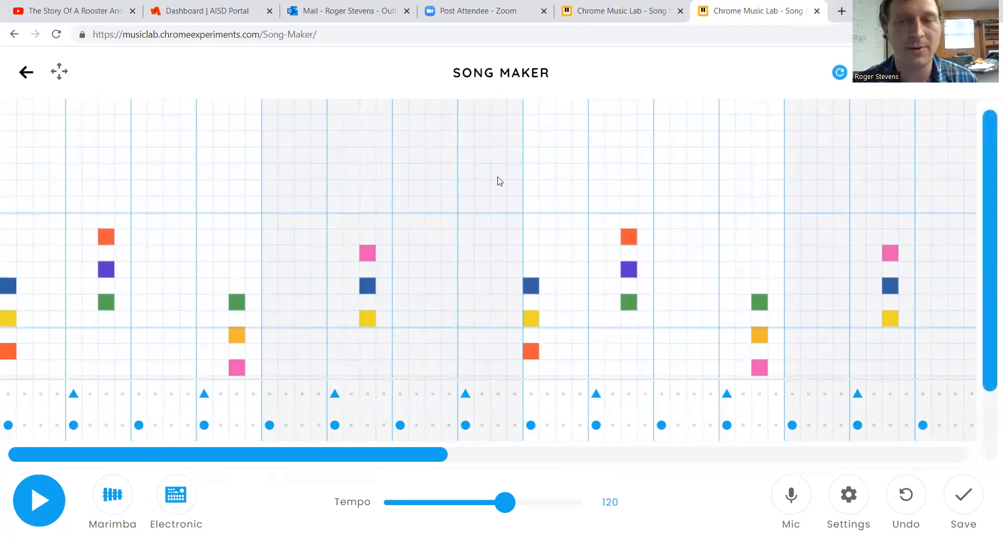
click(655, 6)
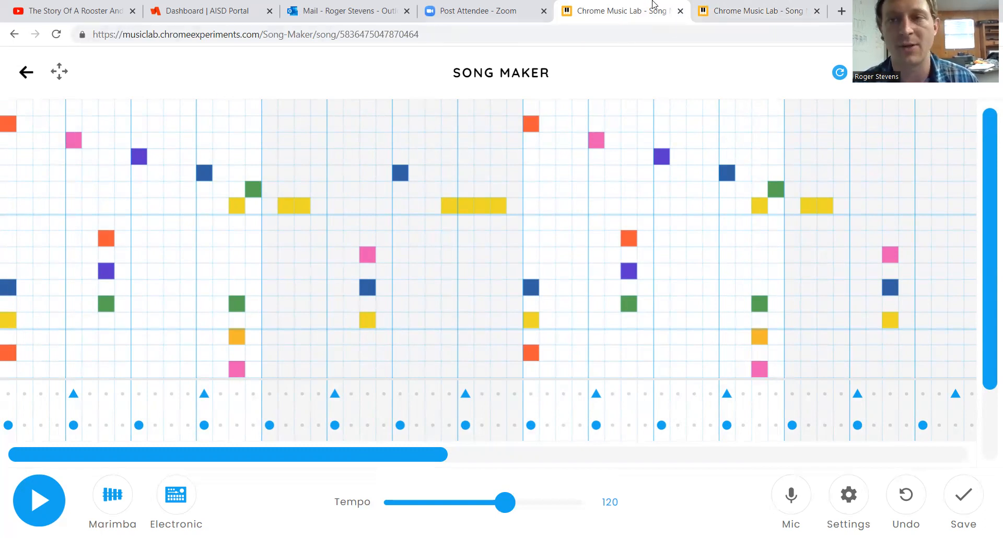
click(746, 9)
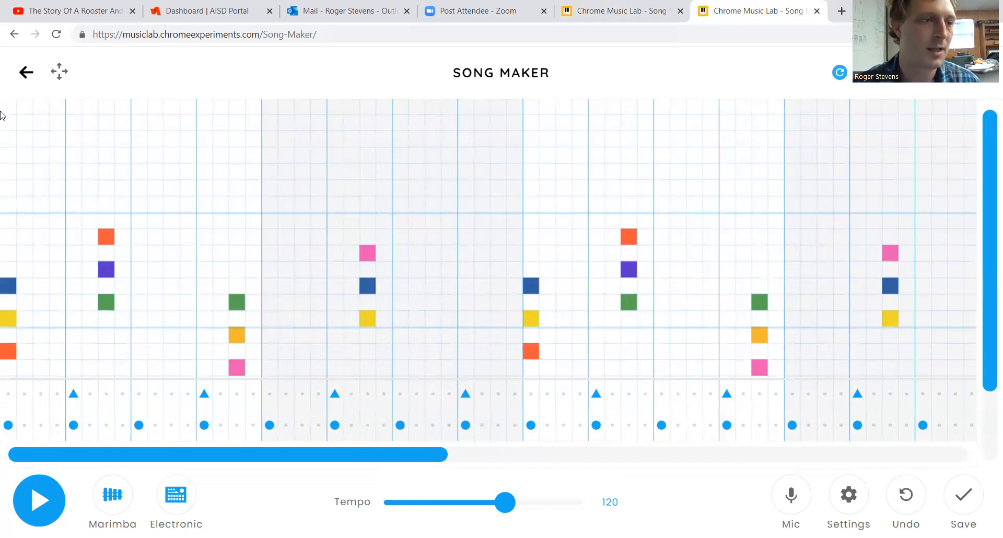
click(11, 125)
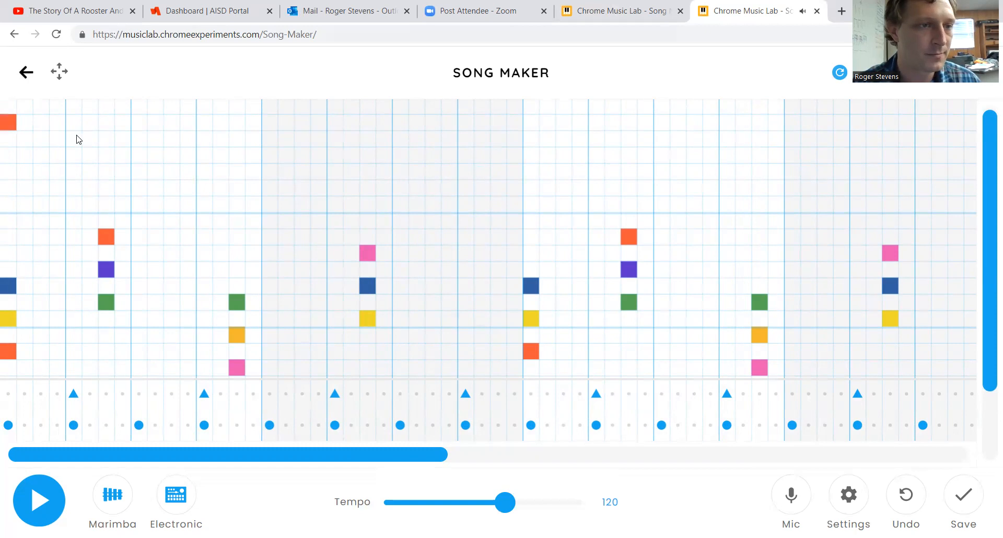
click(137, 155)
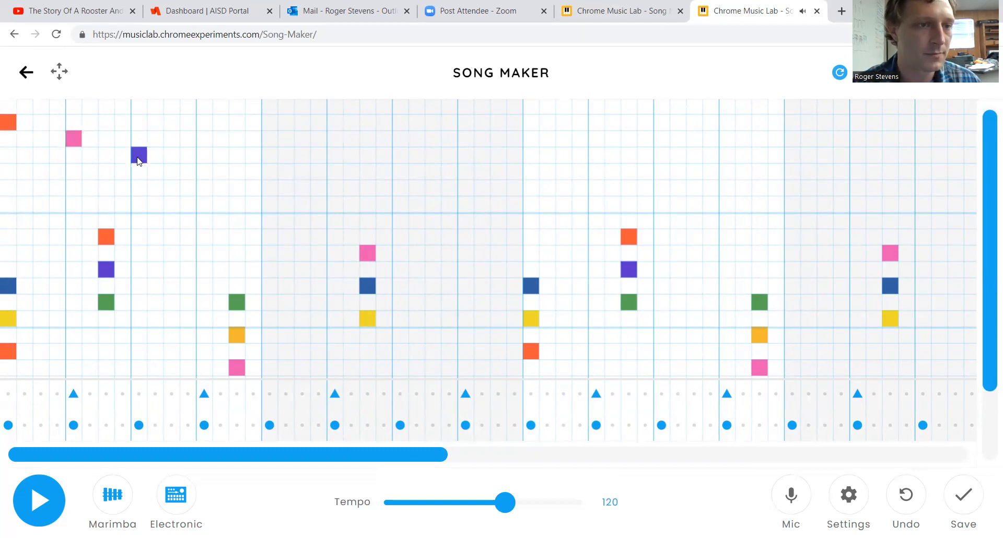
click(204, 171)
click(239, 205)
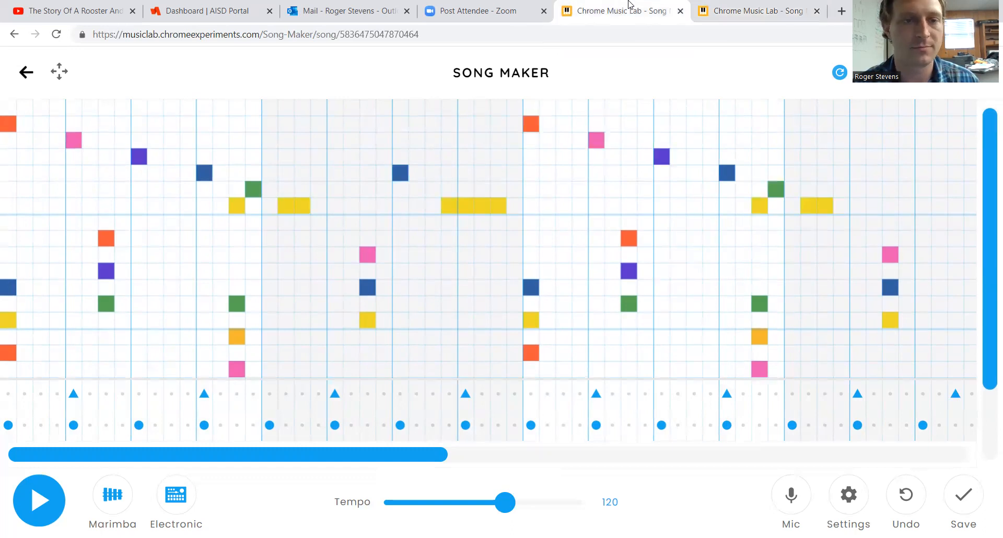
- Following the reference, end bar 1 with green and fill bar 2 with two yellows in beat 1, blue on beat 3, and four consecutive yellows into beat 4
click(751, 4)
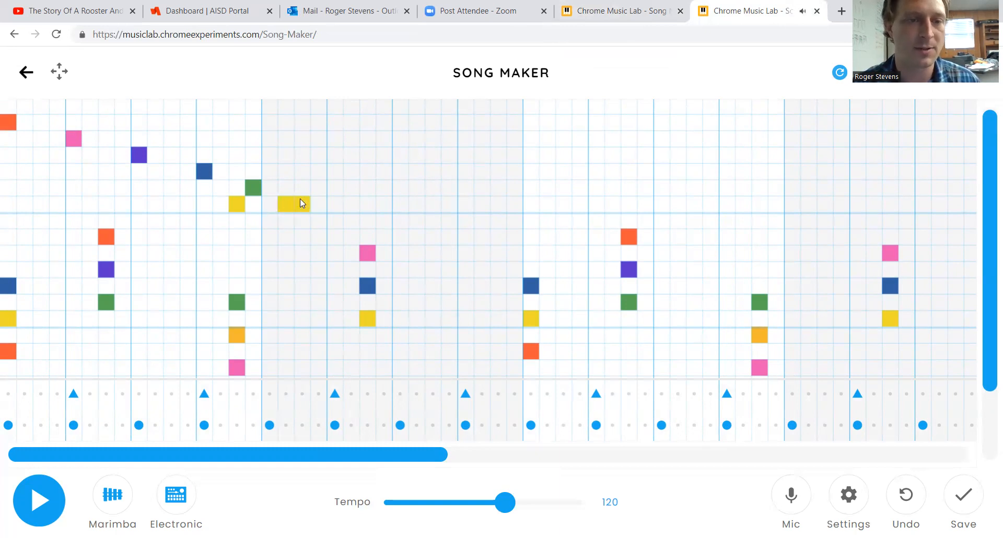
click(368, 172)
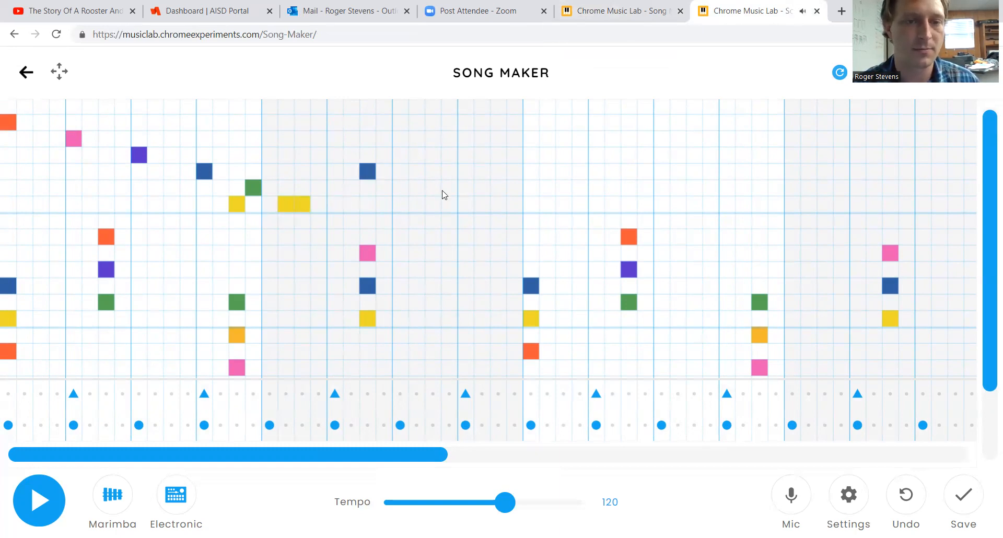
click(616, 6)
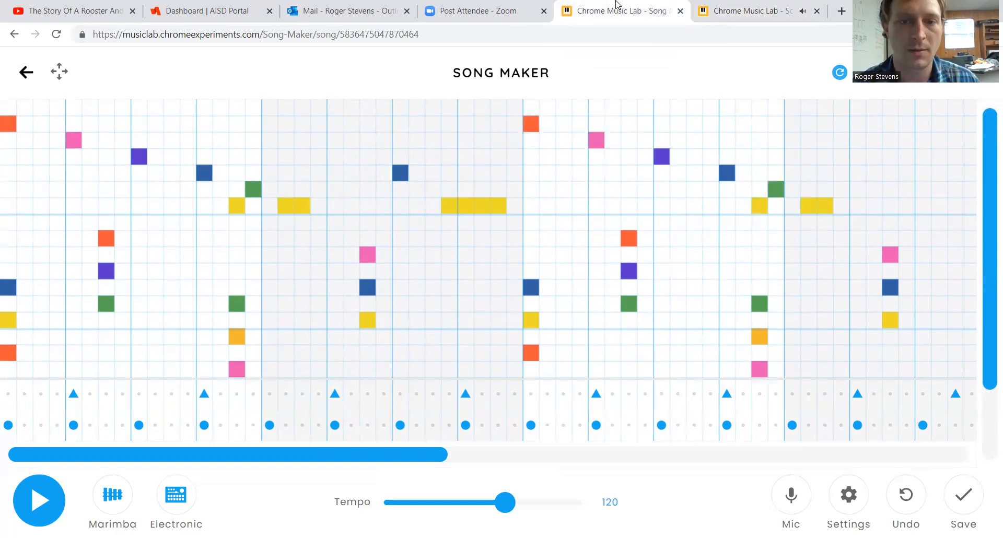
click(756, 11)
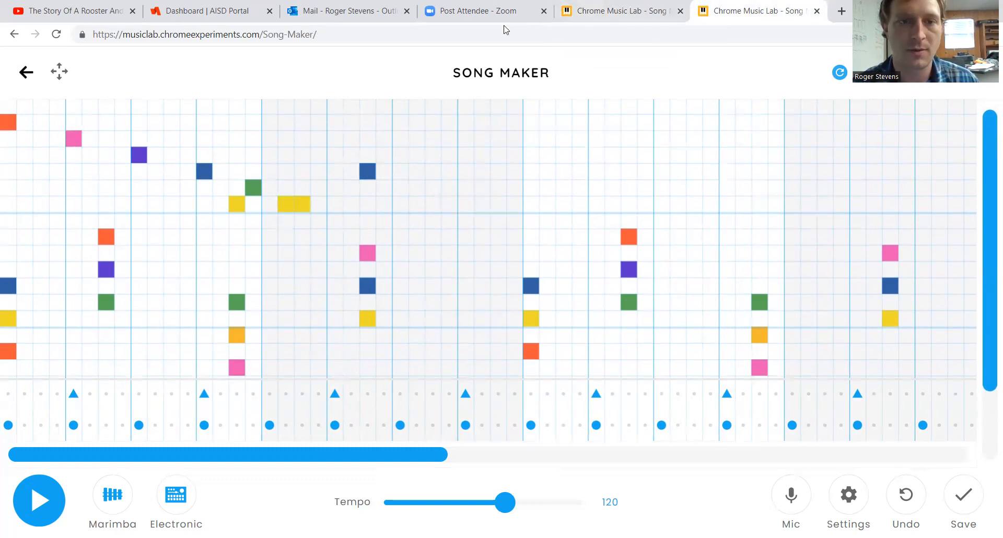
click(400, 171)
drag(458, 203, 469, 202)
click(489, 202)
click(489, 202)
click(496, 202)
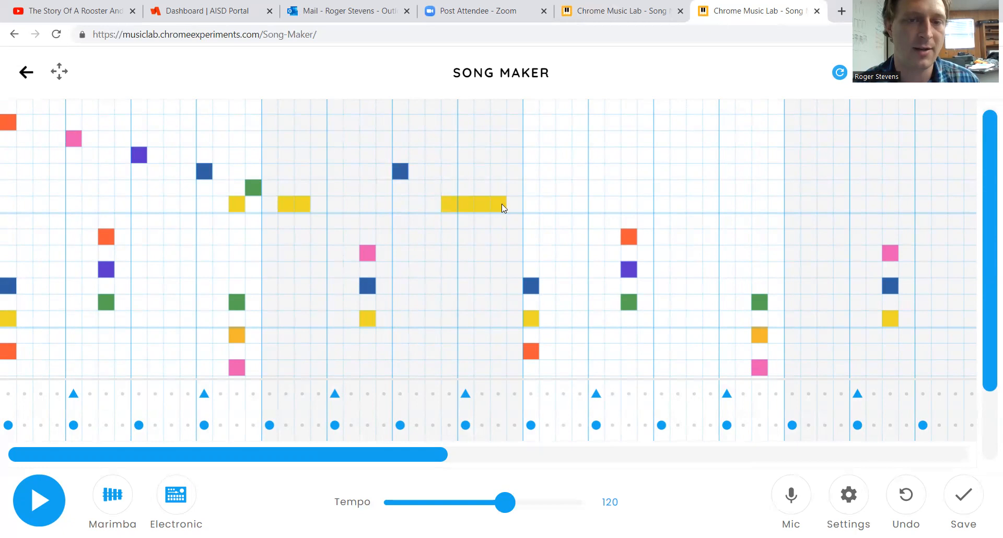
- Repeat bar 1's upper melody in bar 3: orange, pink, purple and blue on the beats, yellow midway through beat 4, and green at the end
click(622, 11)
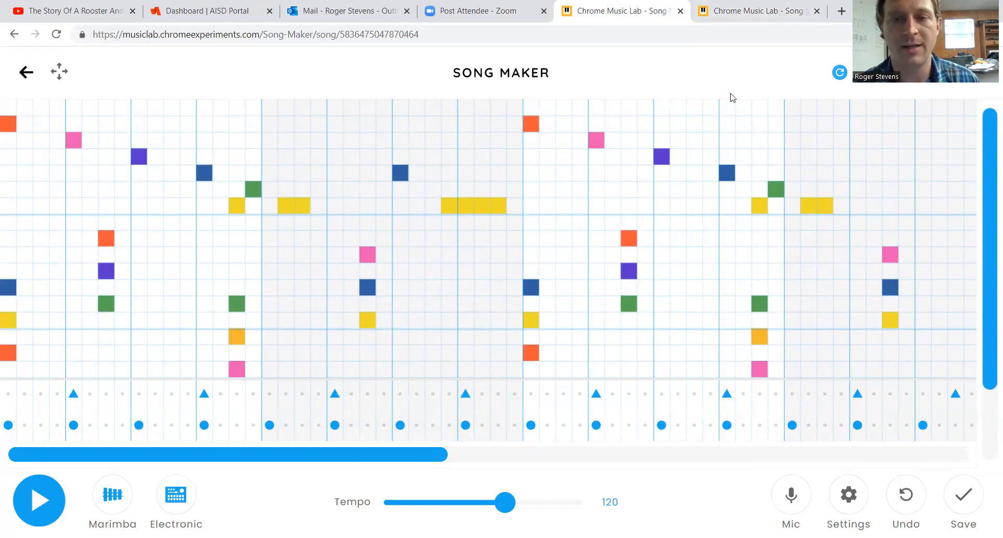
click(744, 7)
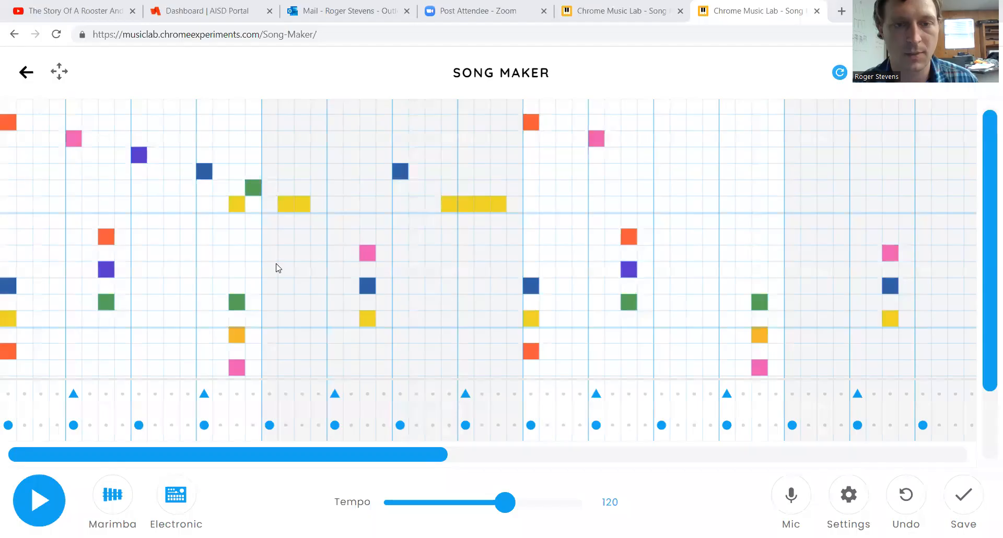
scroll(524, 215, up, 1)
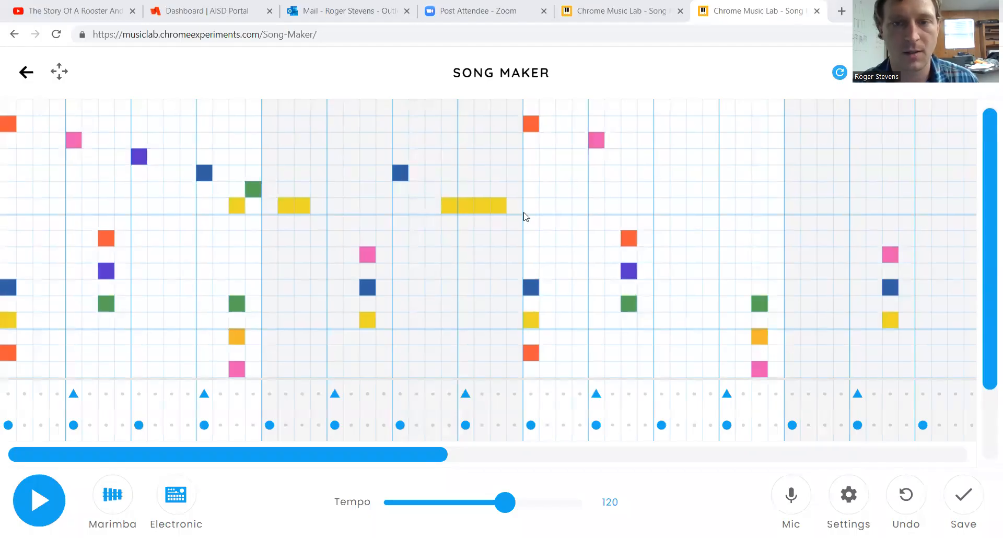
scroll(609, 191, down, 1)
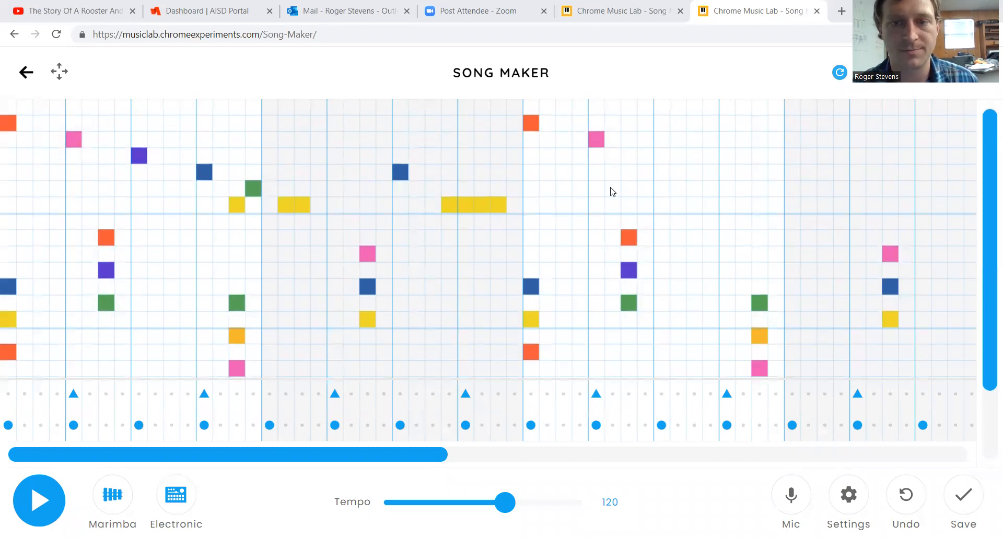
click(661, 157)
click(726, 173)
click(775, 190)
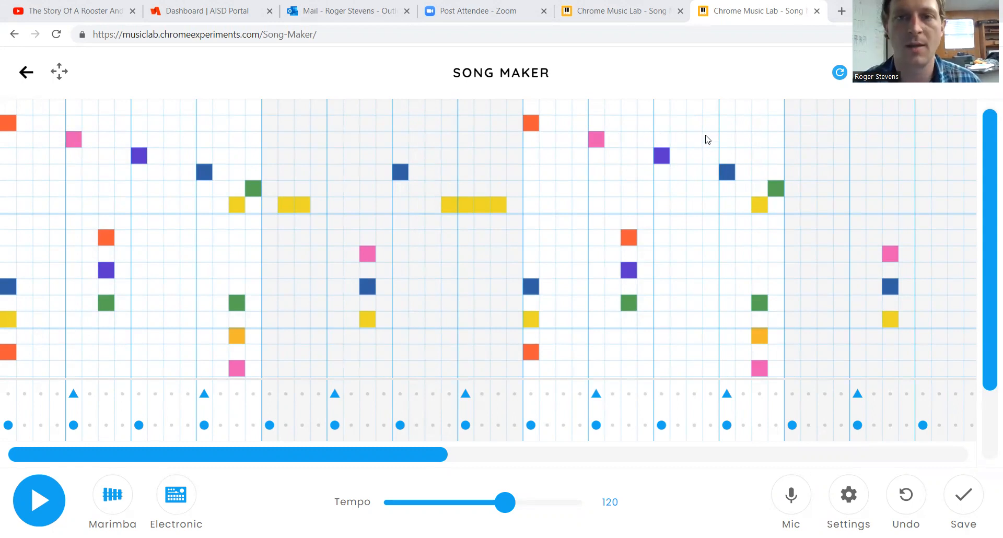
- Check the reference's bar 4 and place two consecutive yellow melody notes from the second cell of beat 1
click(625, 8)
scroll(707, 213, right, 2)
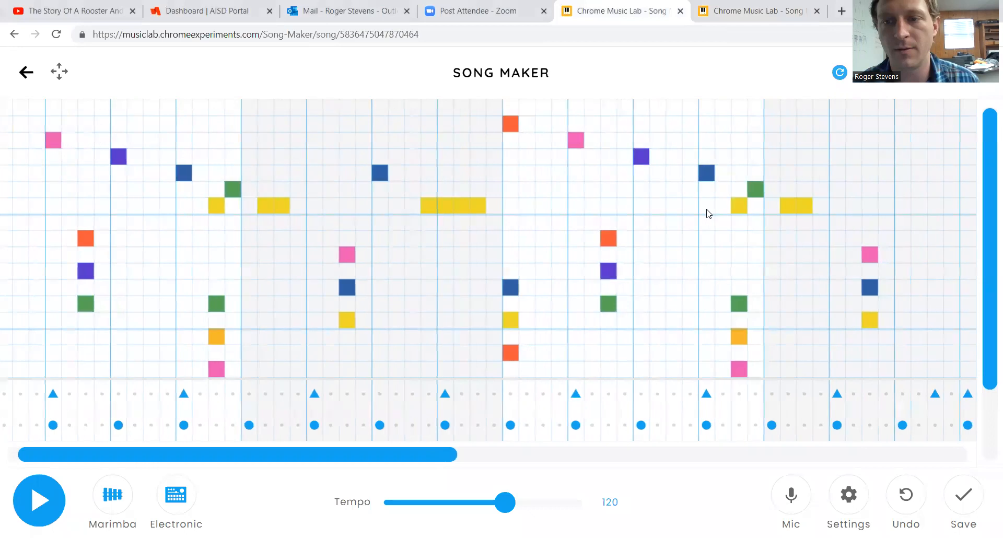
scroll(707, 213, right, 5)
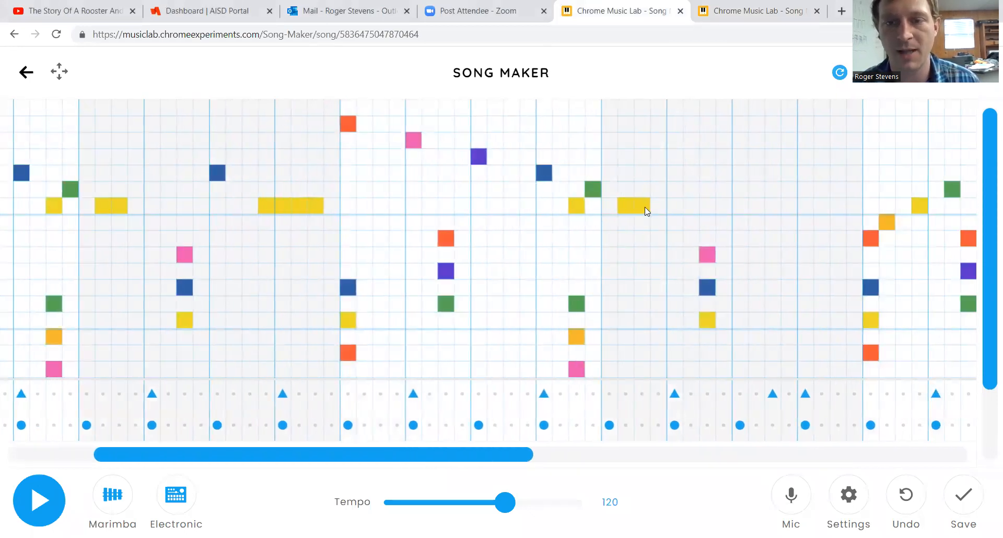
click(733, 6)
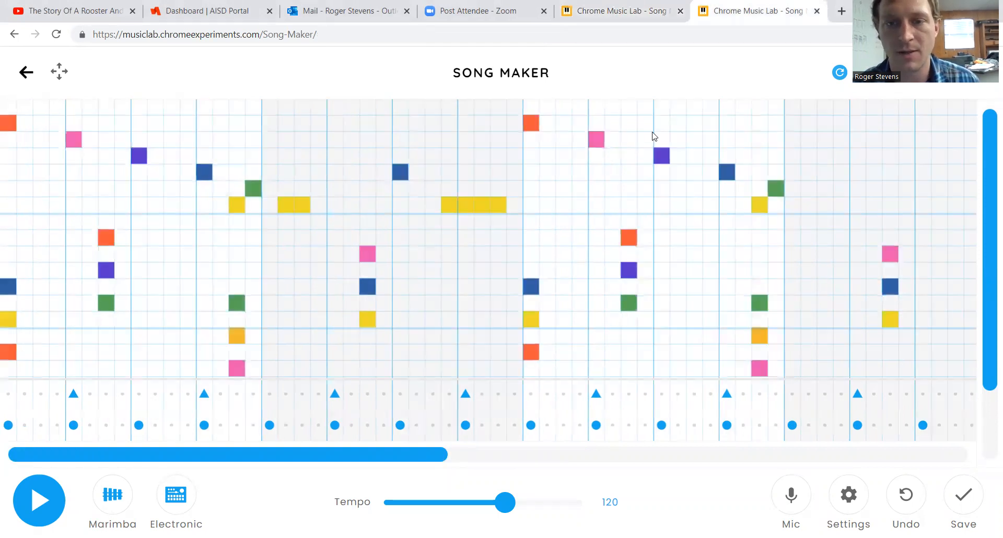
scroll(689, 212, right, 2)
drag(756, 209, 772, 206)
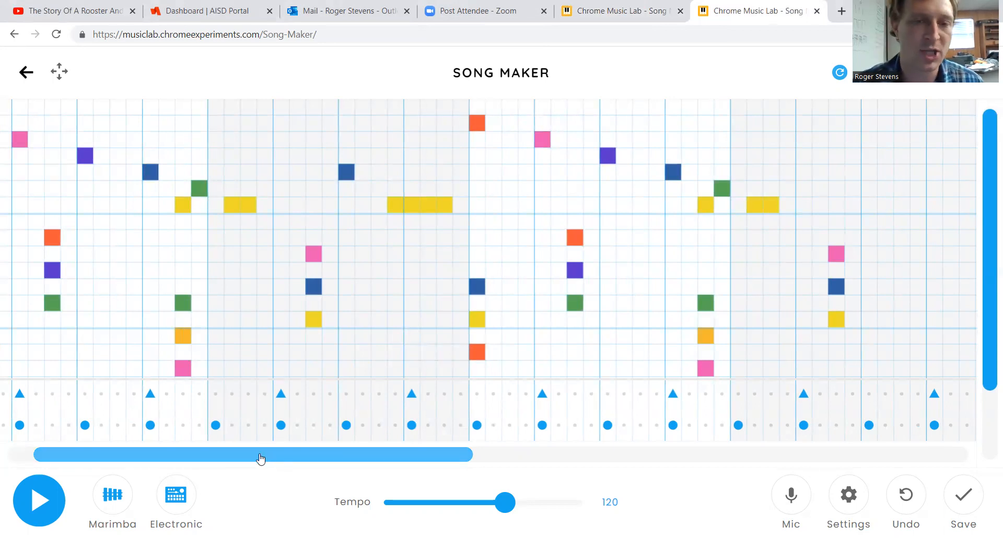
- Copy the reference's rising bar 5 melody through beat 3: orange, light orange, yellow, green, blue, purple and blue
drag(261, 459, 722, 465)
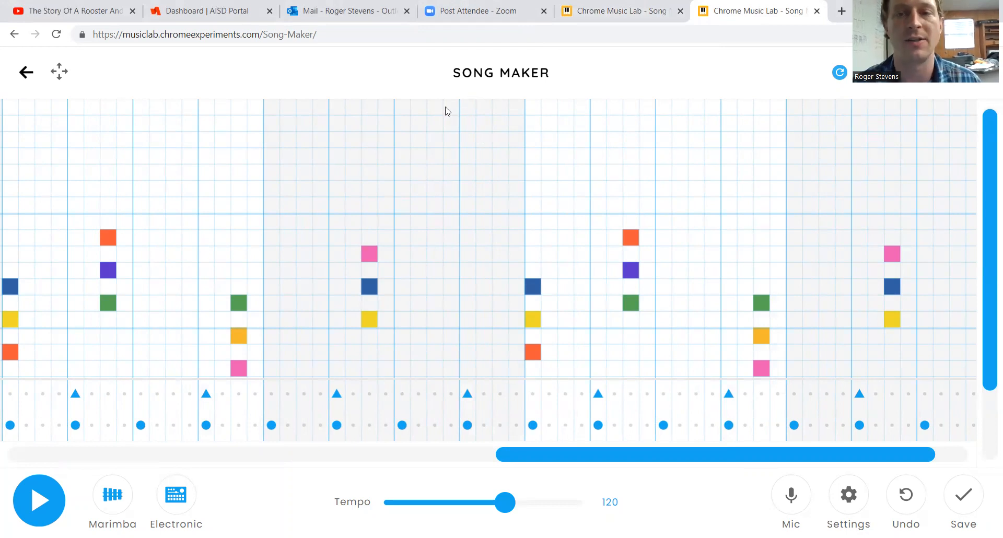
click(633, 6)
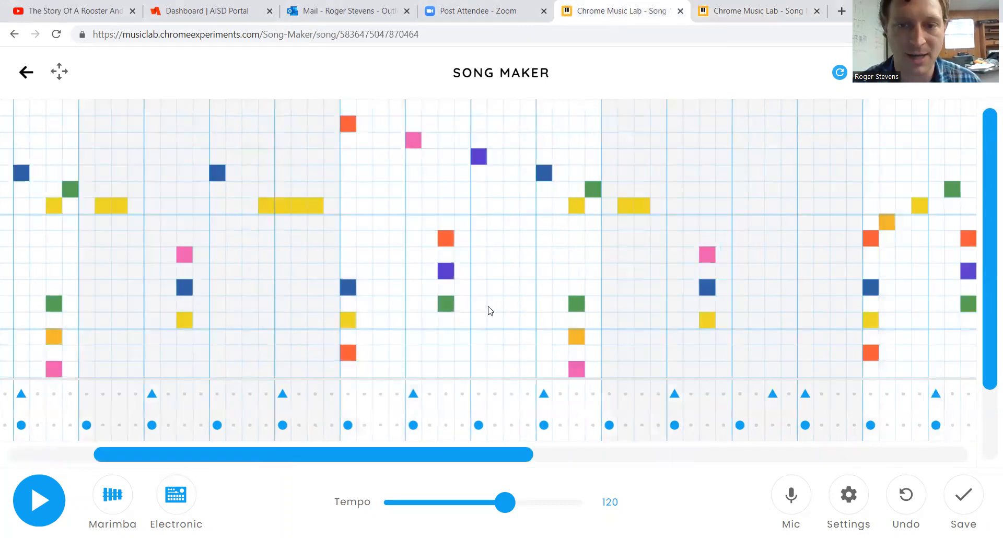
drag(342, 462, 746, 512)
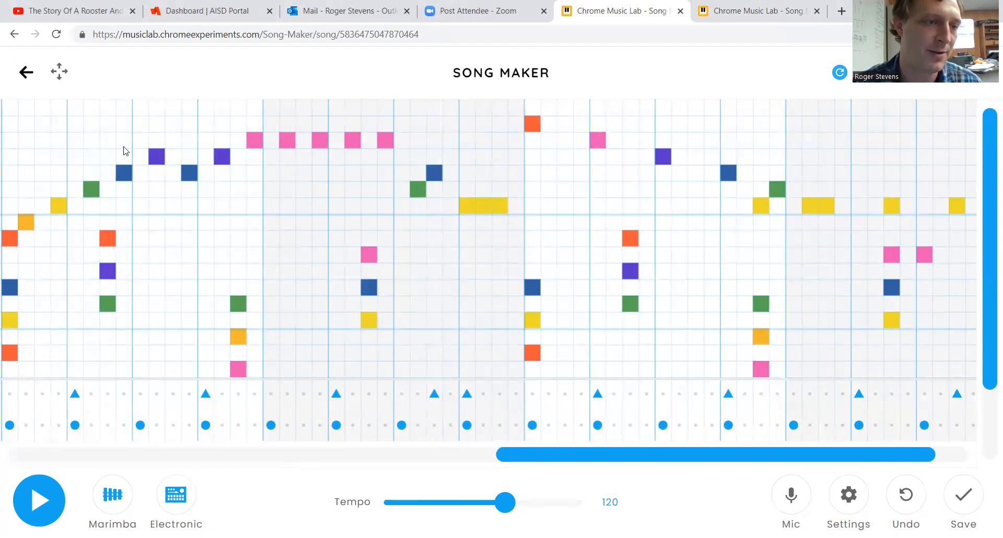
click(760, 14)
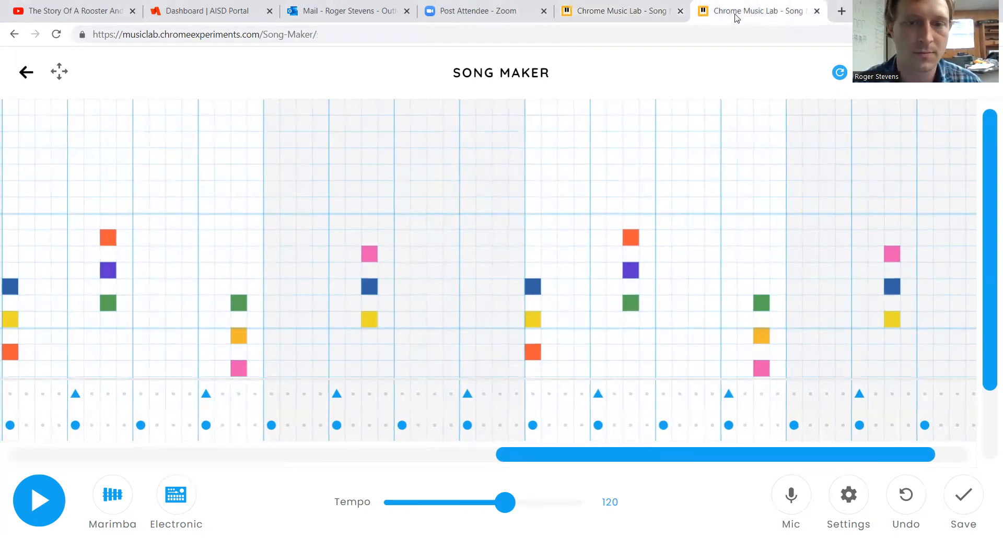
click(10, 237)
click(26, 221)
click(59, 204)
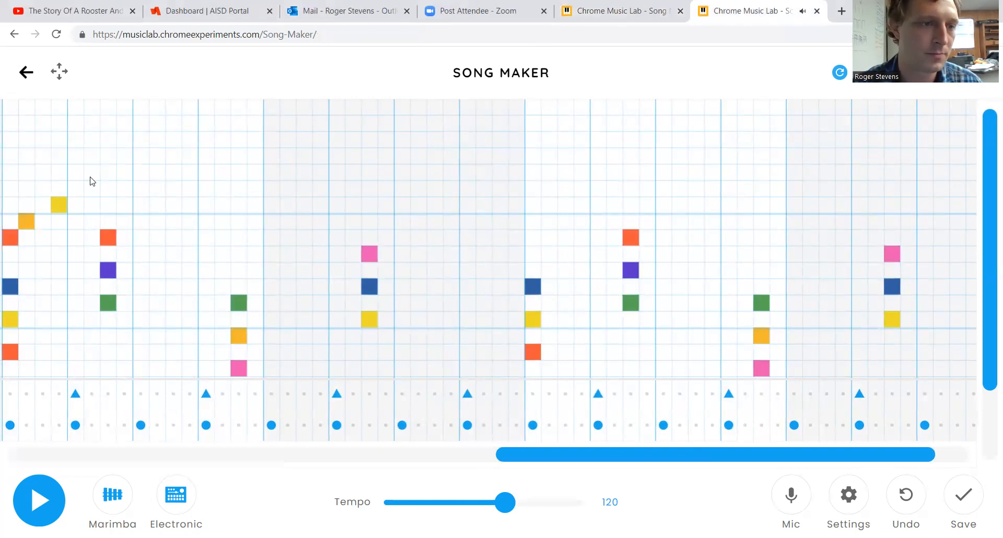
click(124, 173)
click(156, 156)
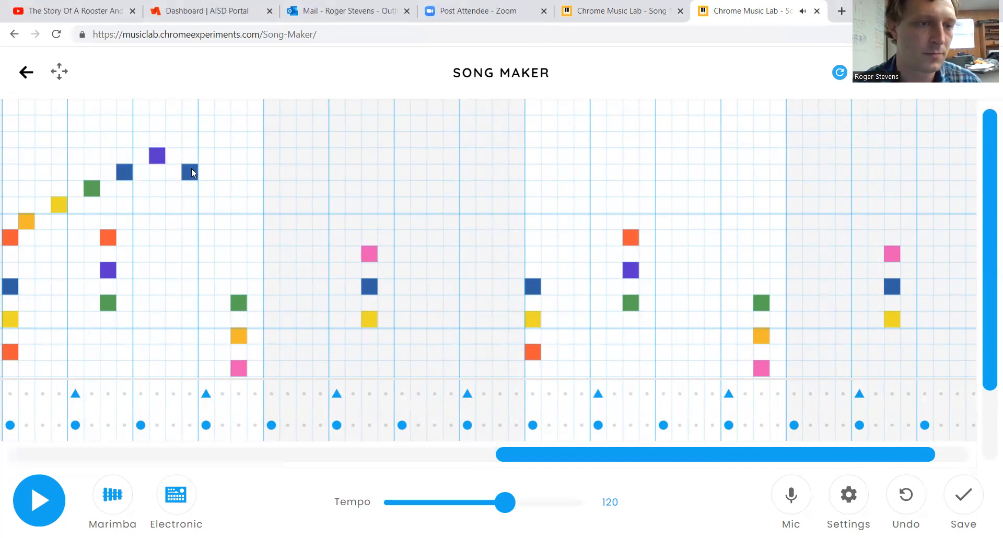
- Complete bar 5 with purple on beat 4, plus five pink notes on alternate cells from its last cell into bar 6
click(205, 155)
click(222, 155)
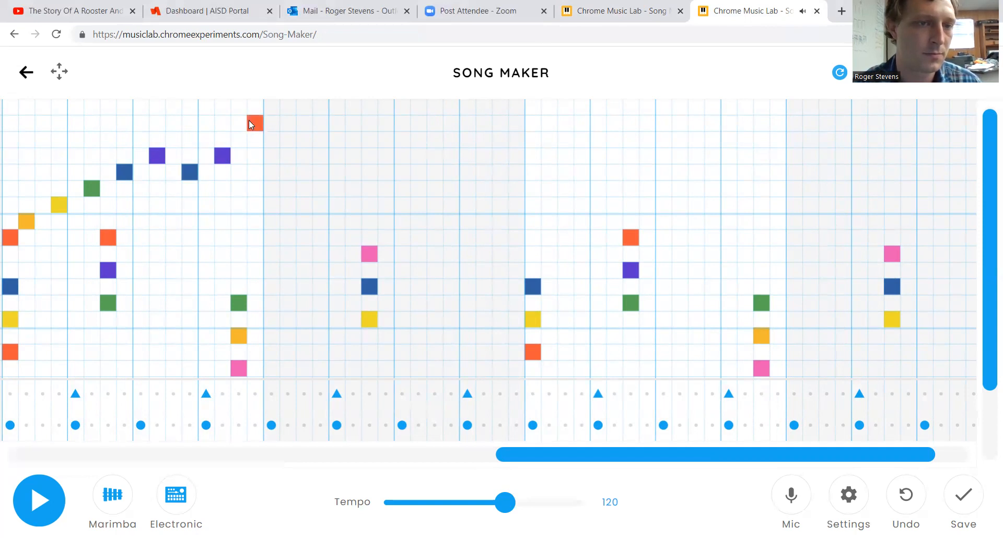
click(249, 121)
click(255, 134)
click(286, 140)
click(321, 140)
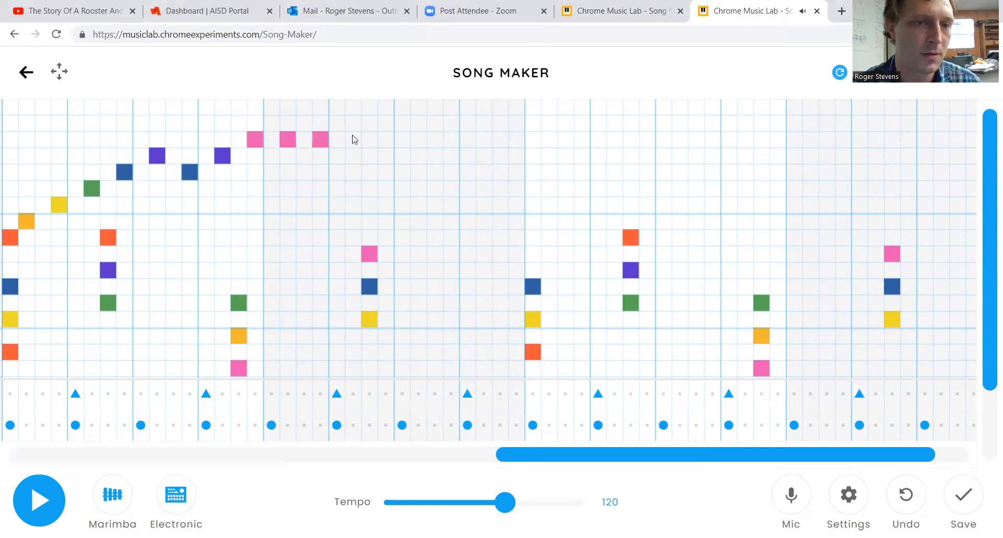
click(384, 140)
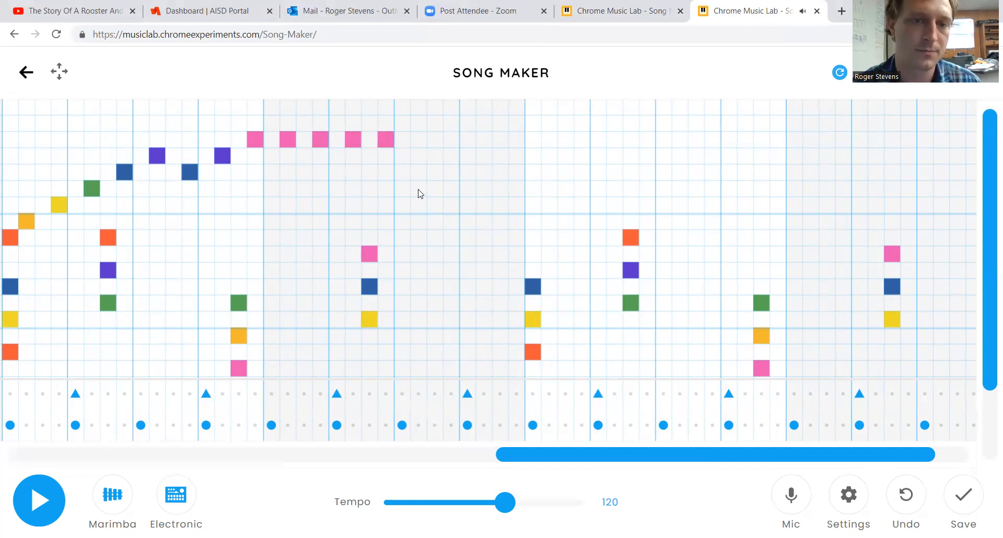
- Finish bar 6 as in the reference with adjacent green and blue notes in beat 3 and three consecutive yellows from beat 4
click(420, 202)
click(420, 202)
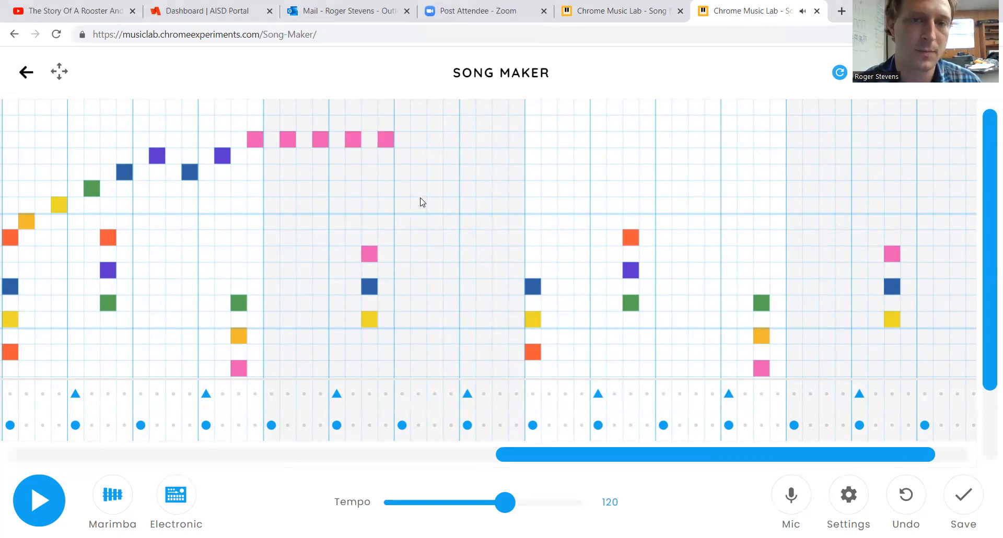
click(614, 6)
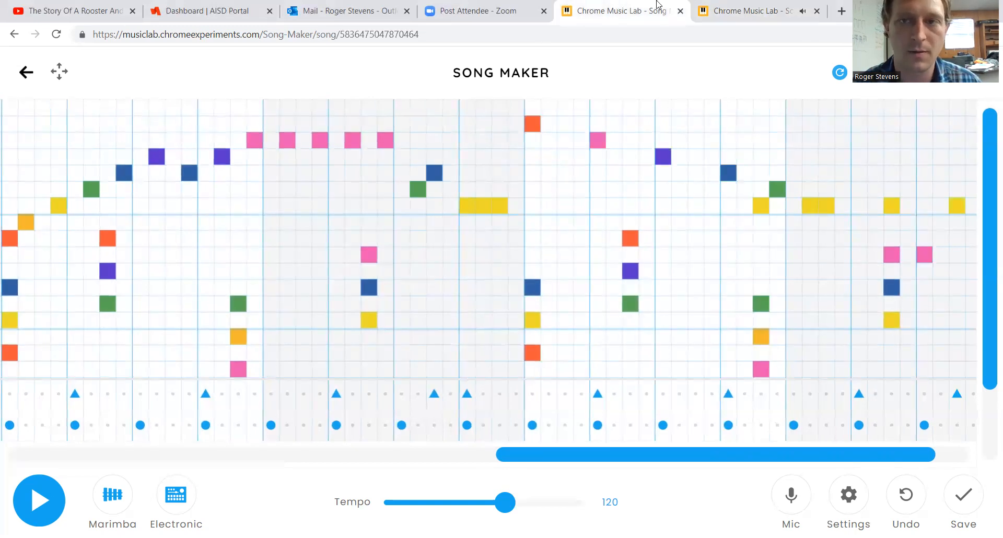
click(722, 6)
click(419, 189)
click(435, 172)
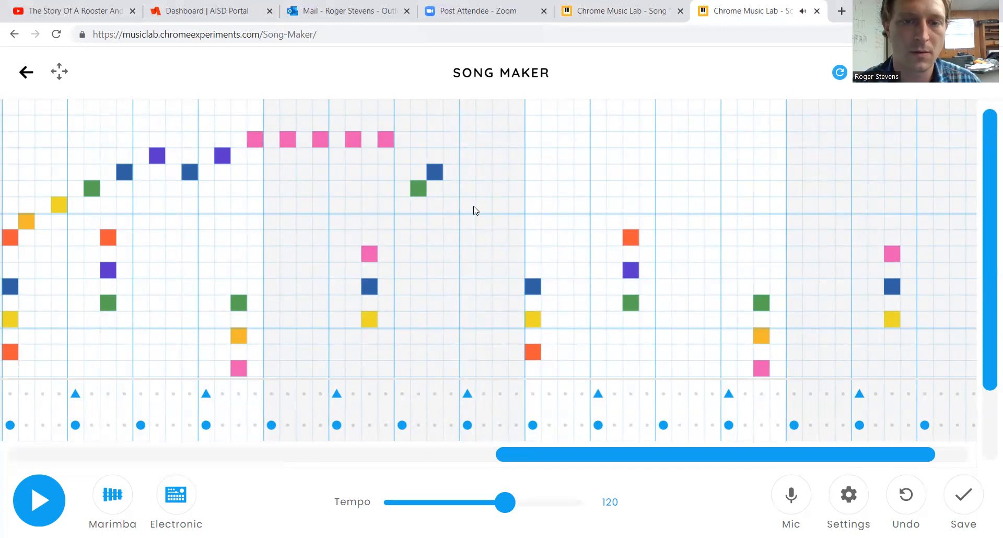
drag(475, 210, 505, 210)
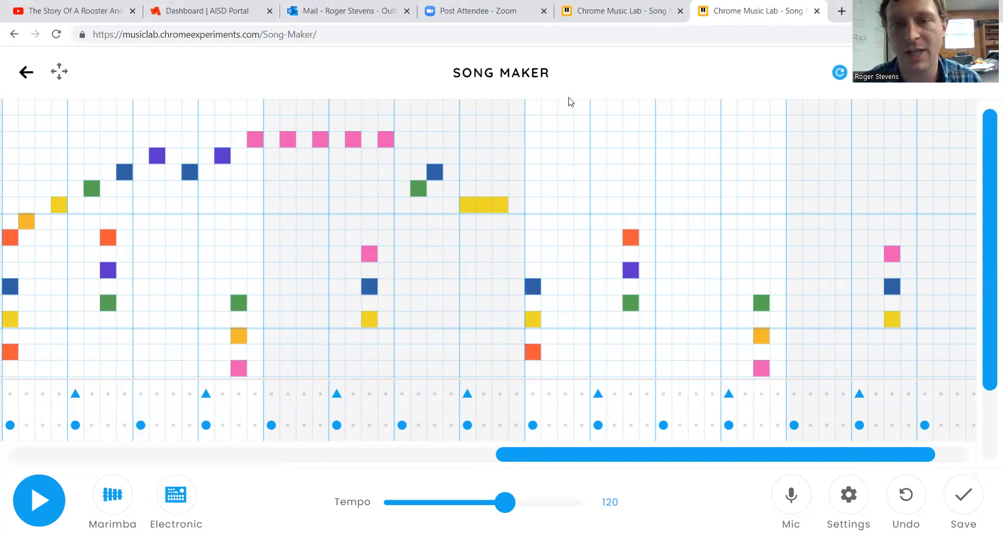
- Build bar 7's melody from the reference: orange, pink, purple and blue on the four beats, yellow midway through beat 4, and green at the end
click(623, 13)
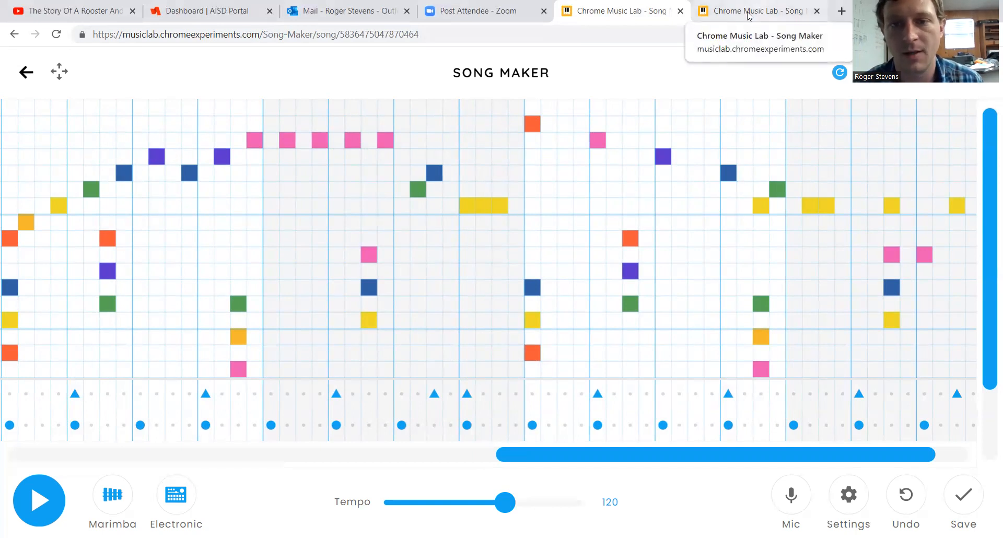
click(774, 15)
click(532, 123)
click(598, 139)
click(662, 157)
click(730, 173)
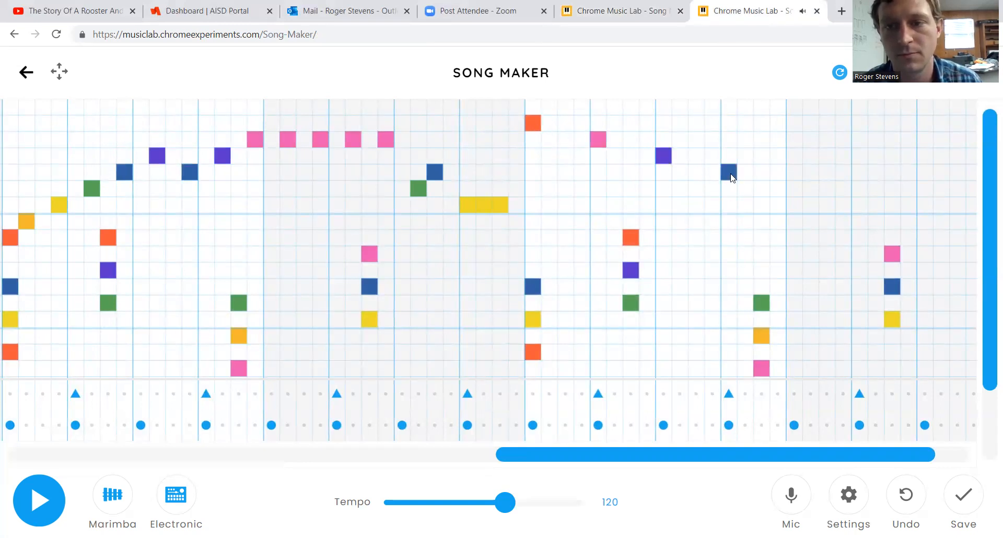
click(778, 190)
- Copy the bar 8 ending: two yellows in beat 1, yellow midway through beats 2, 3 and 4, and lower pink on beats 3 and 4
click(643, 14)
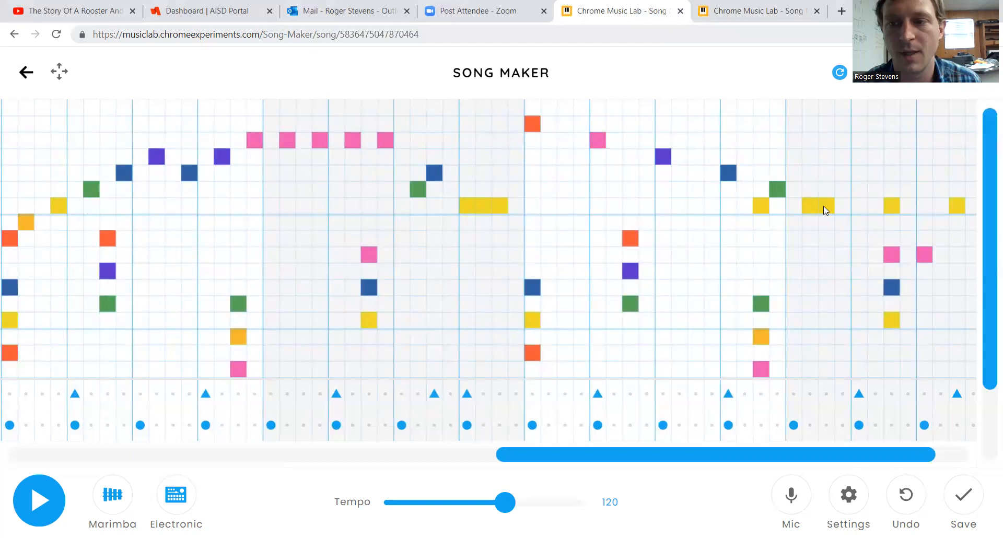
scroll(829, 223, right, 3)
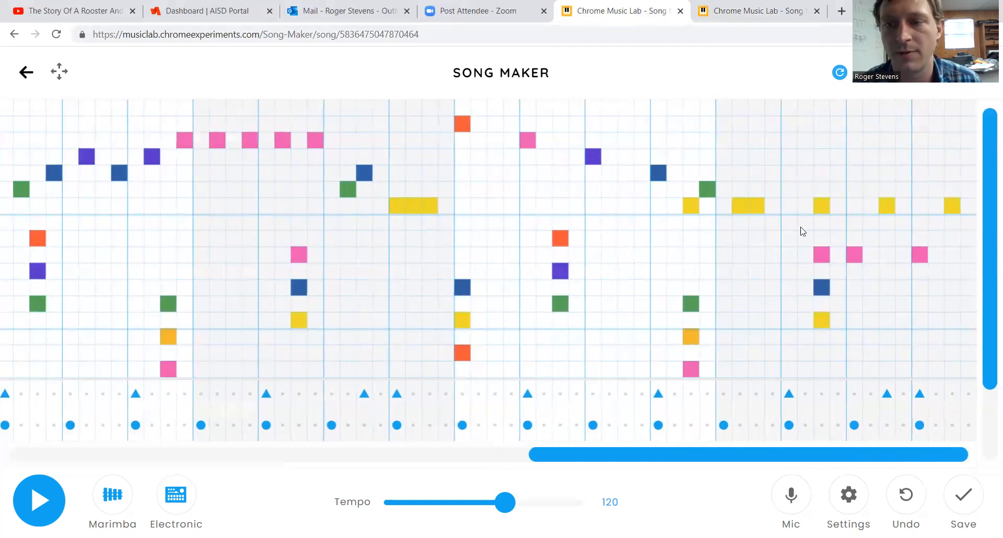
click(777, 11)
scroll(839, 243, right, 3)
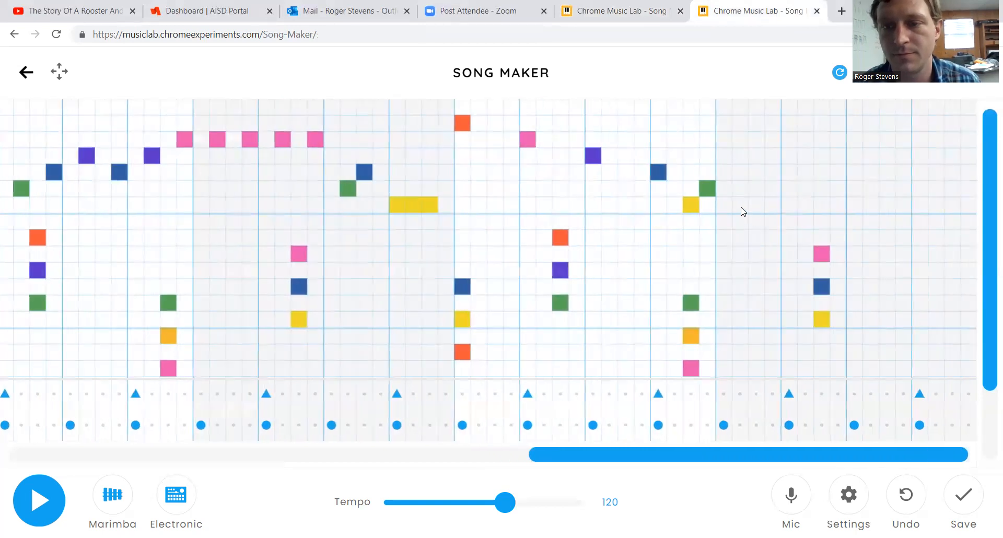
click(822, 209)
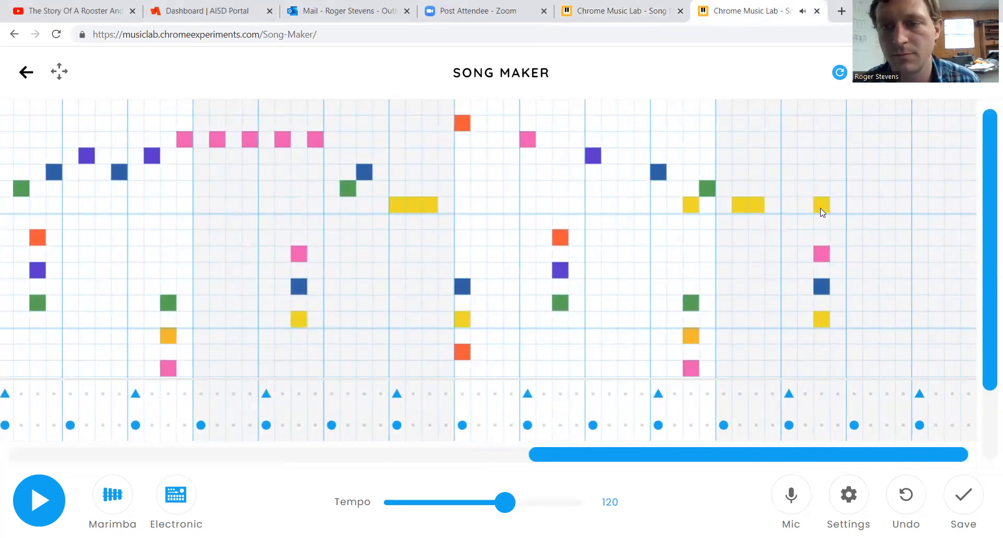
click(855, 255)
click(920, 254)
click(954, 205)
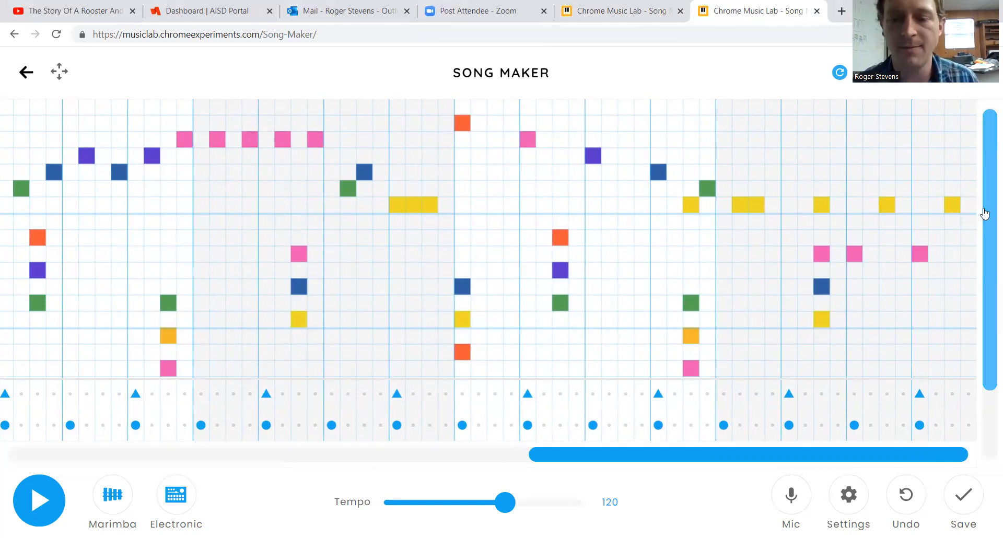
- Play back the song with the completed melody, and stop it
click(39, 502)
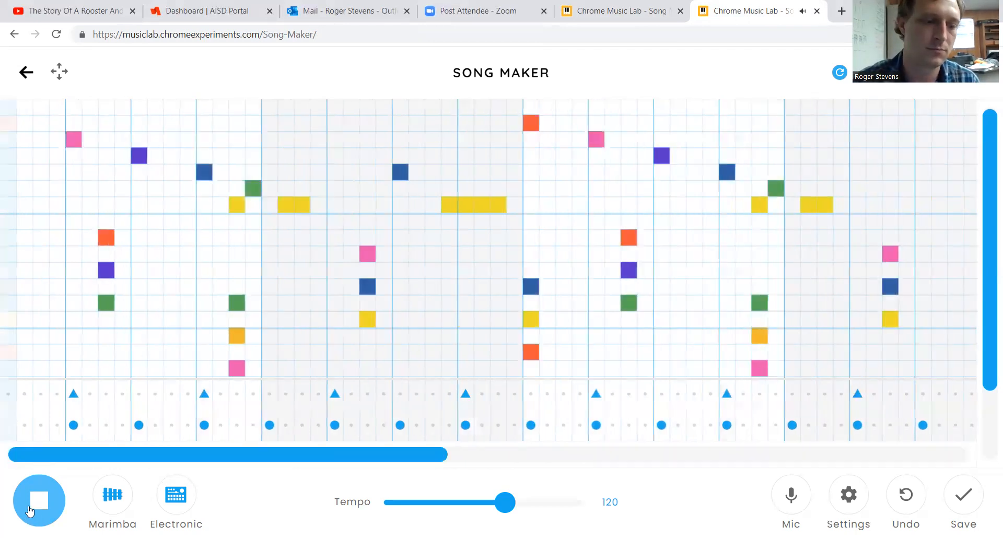
click(27, 514)
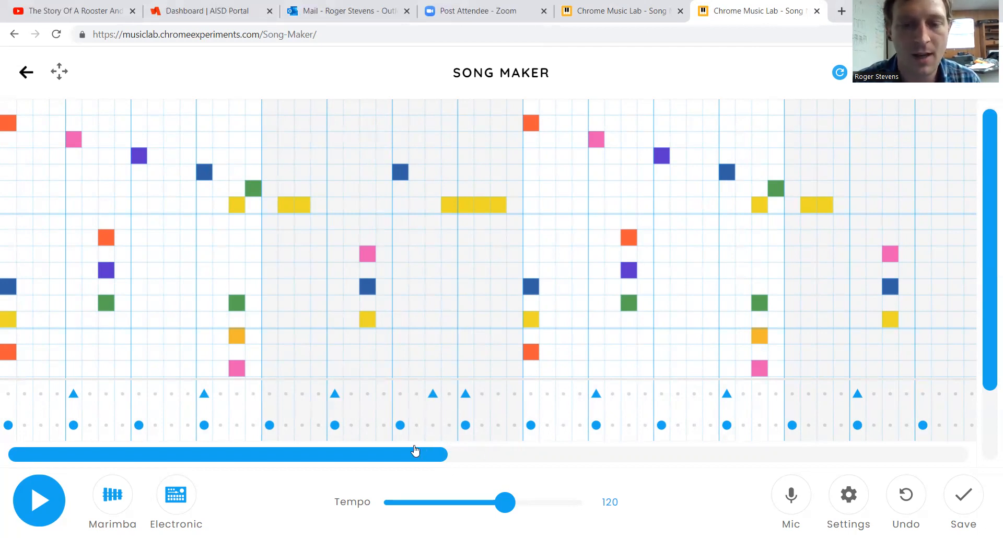
- Add an extra triangle drum hit midway through beat 3 of bars 2, 6 and 8, and play the song through
drag(373, 458, 745, 466)
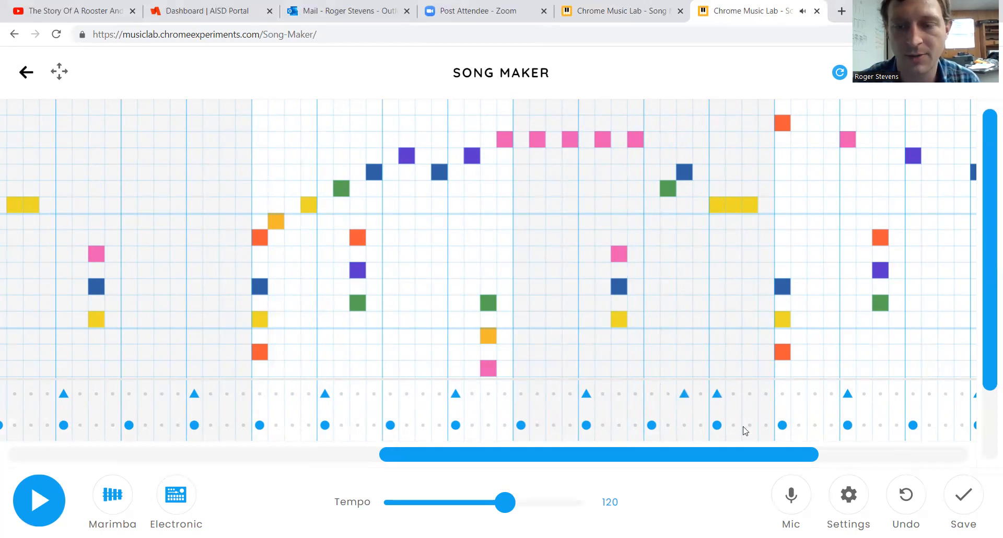
drag(714, 457, 920, 470)
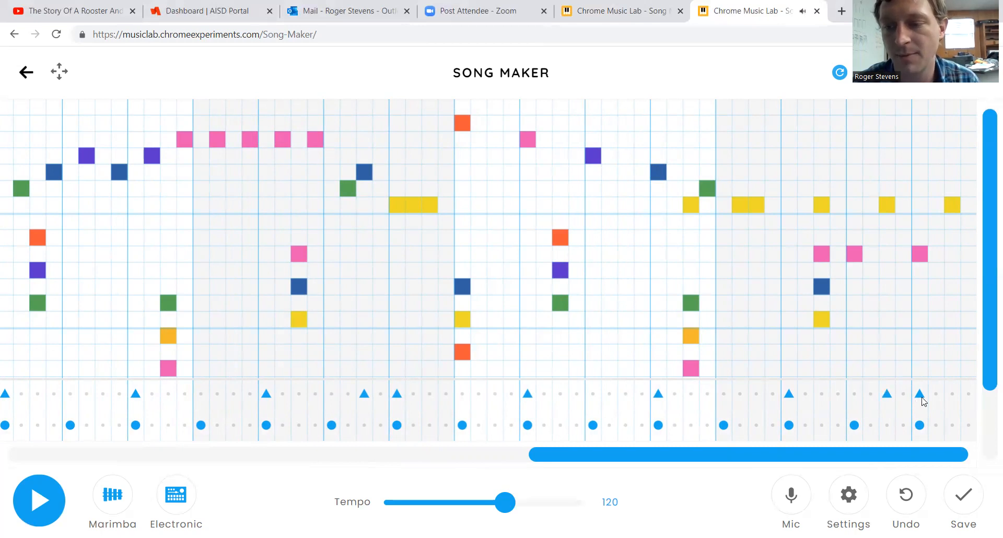
click(33, 506)
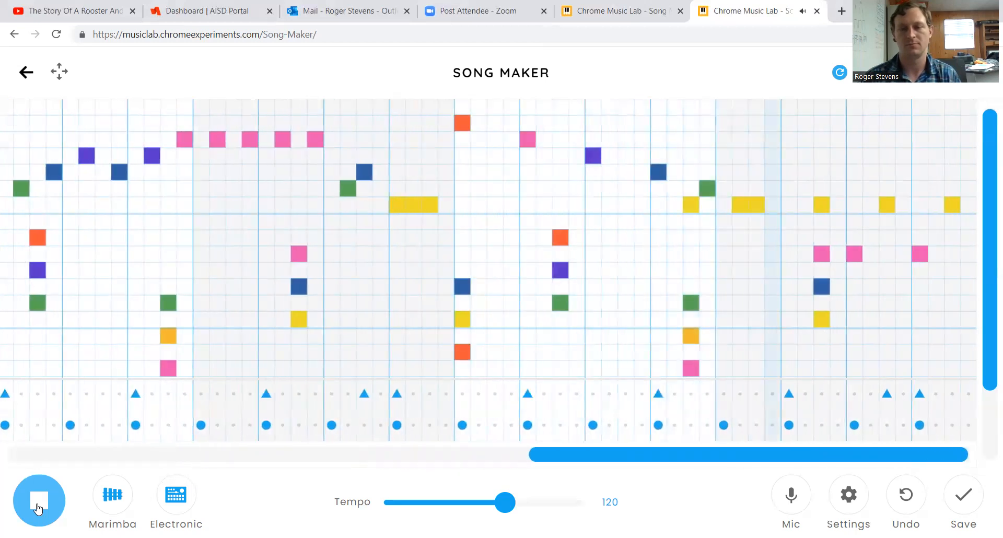
click(37, 507)
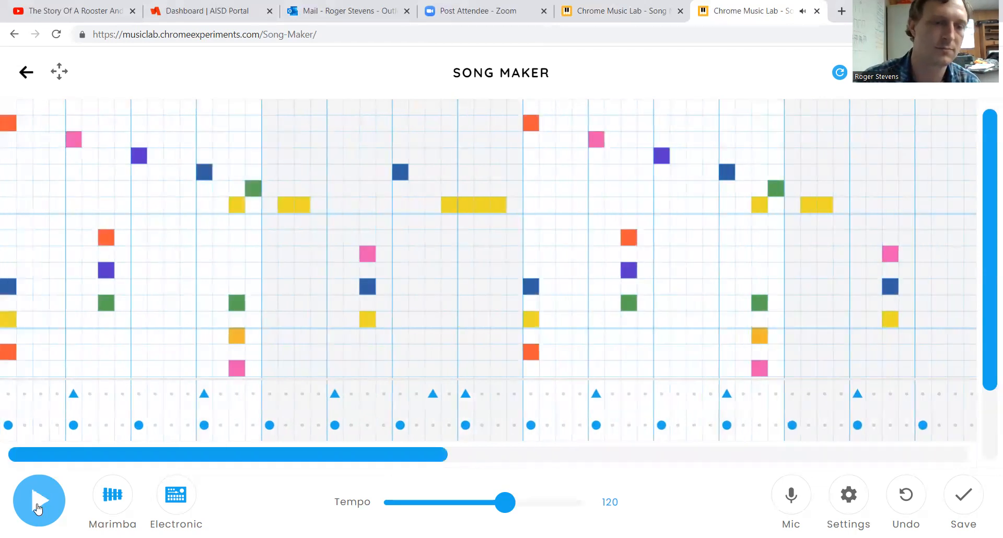